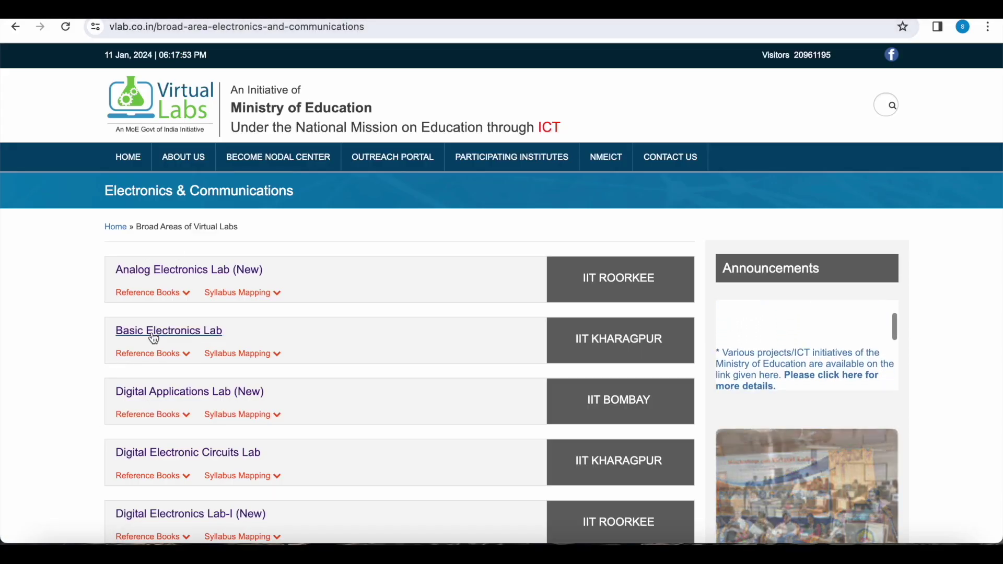
Open the Basic Electronics Lab (IIT Kharagpur) from the Electronics & Communications lab list
click(154, 330)
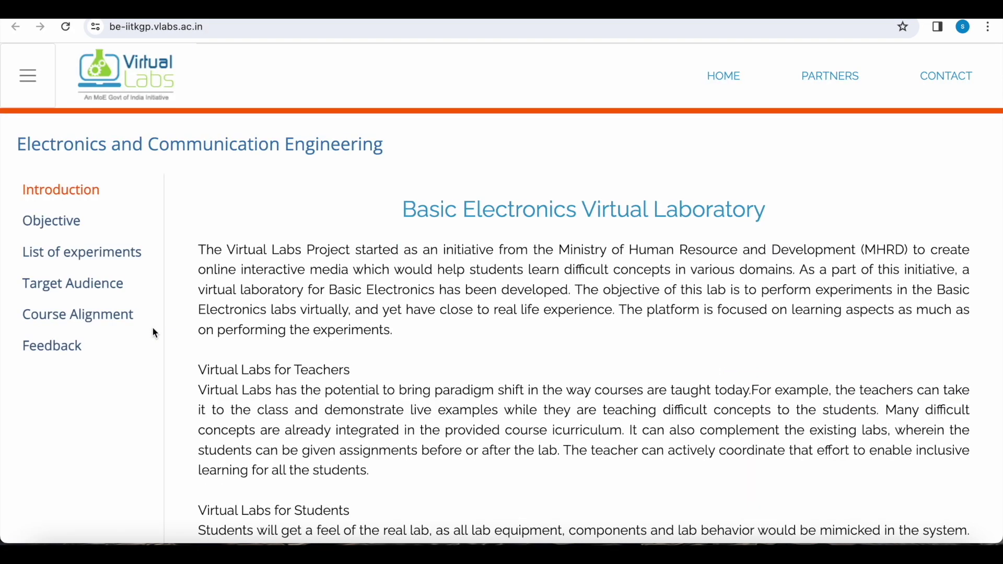
Open the BJT Common Emitter Characteristics experiment and launch its BJT-Input Characteristics simulation
click(81, 256)
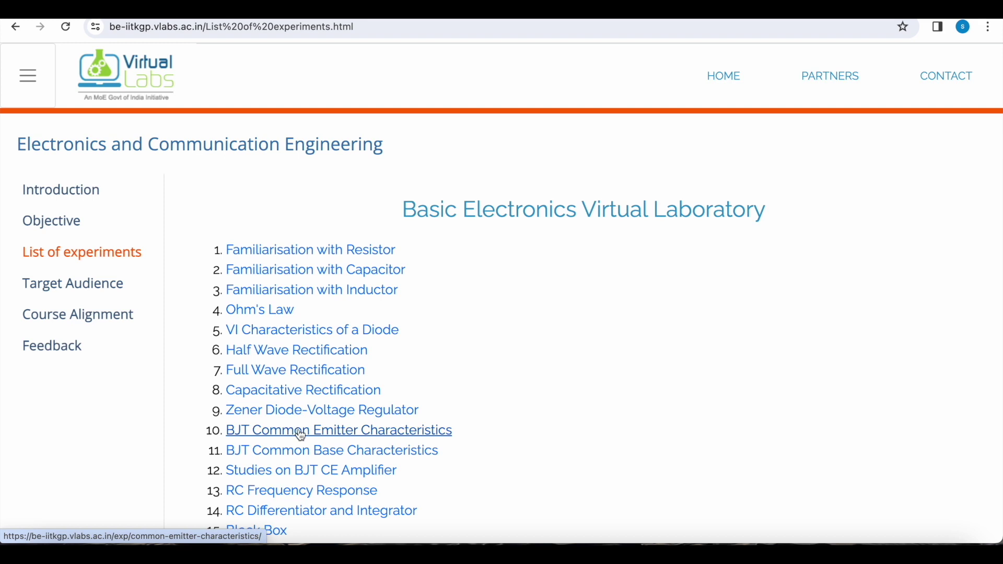
click(301, 431)
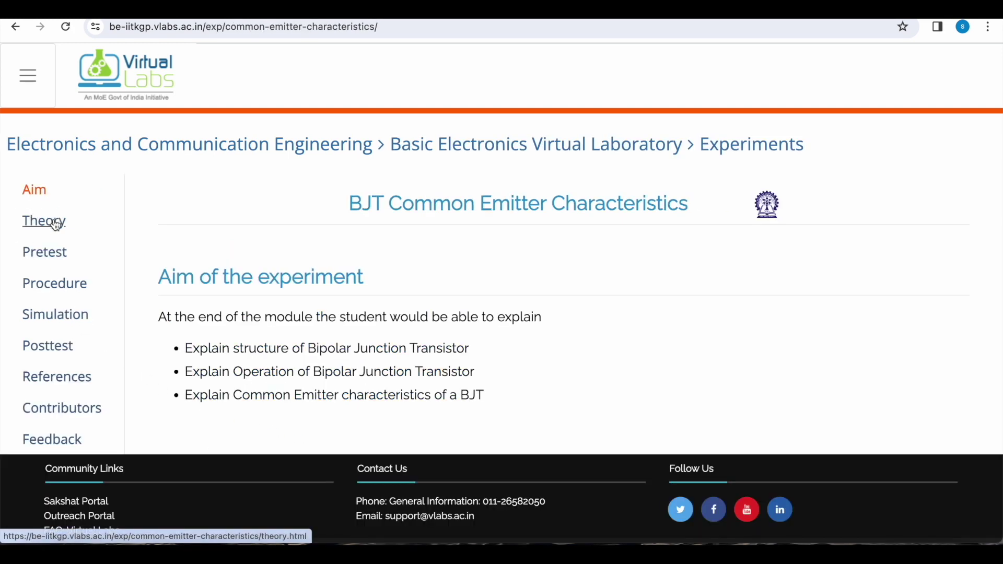
click(57, 315)
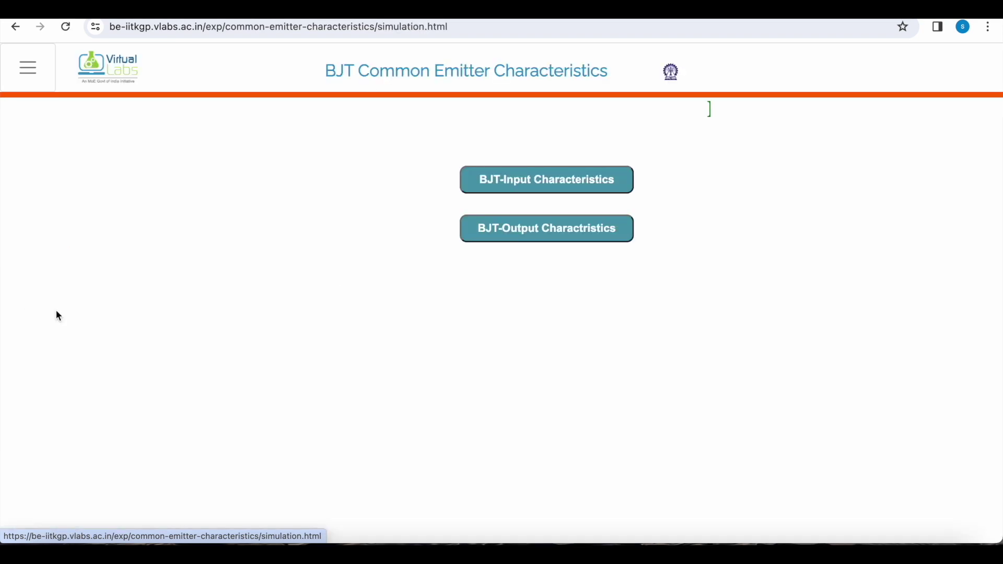
click(544, 180)
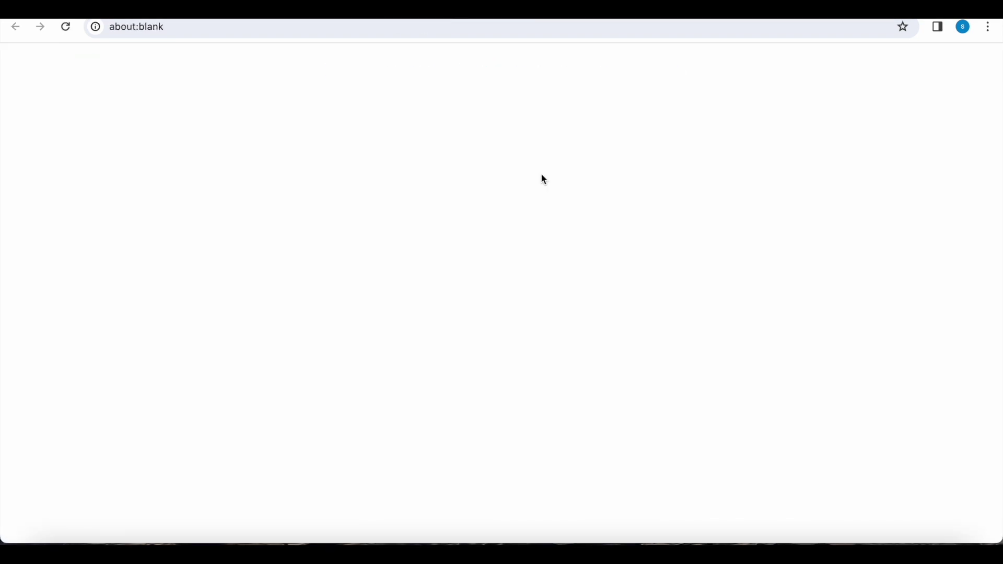
scroll(449, 298, down, 1)
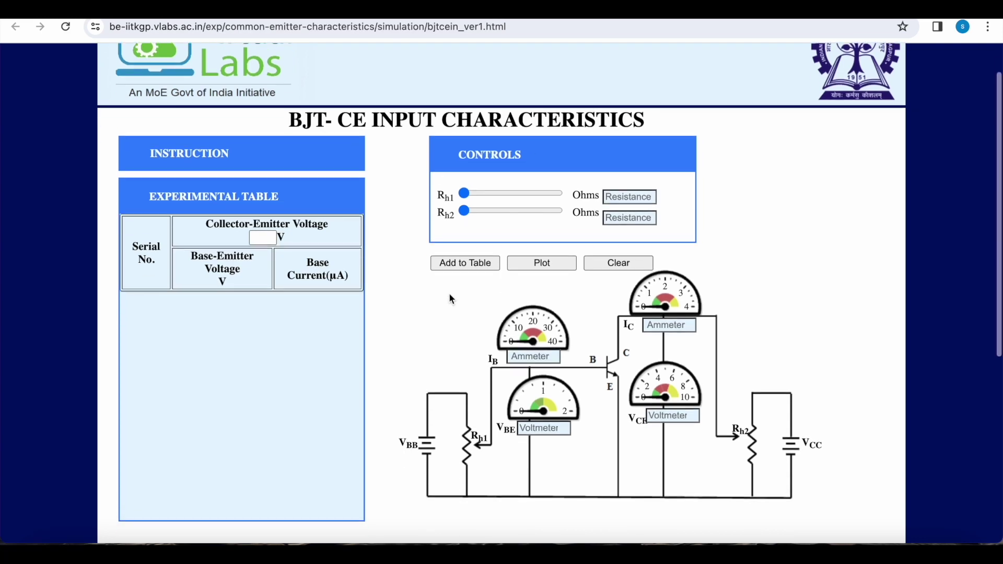
Review the instructions, then set Rh2 to 10 Ω so VCE reads 1.000 V with Rh1 at 1 Ω
click(194, 158)
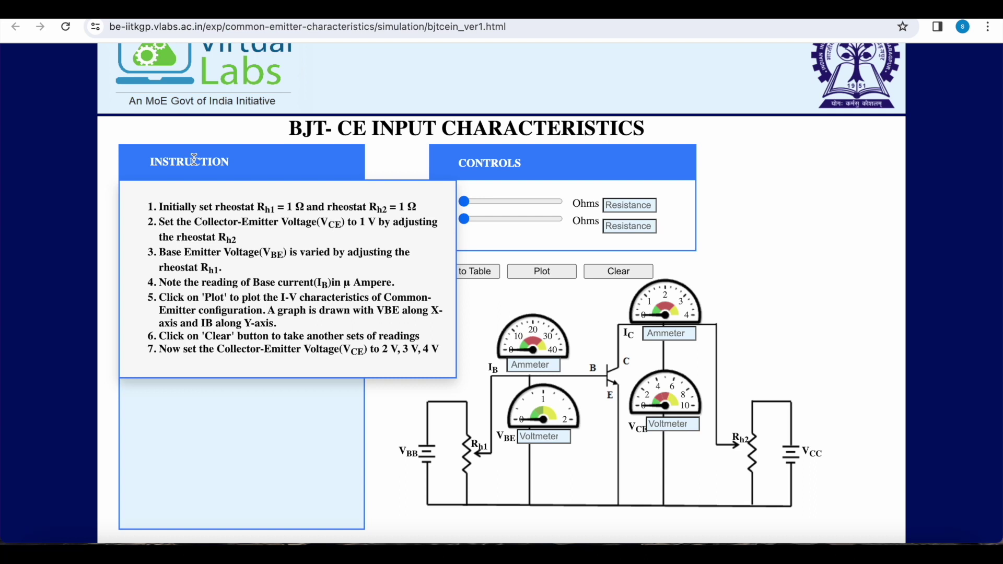
click(264, 170)
drag(465, 201, 475, 220)
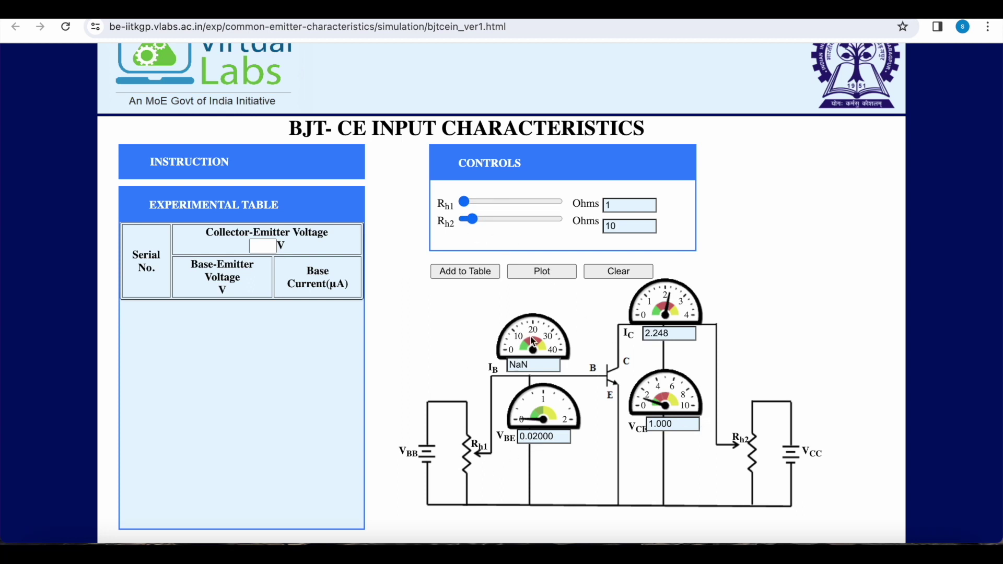
Record the first five input readings at VCE 1 V, raising Rh1 to 24 and 40 Ω (VBE up to 0.8000 V)
drag(465, 207, 468, 207)
click(466, 205)
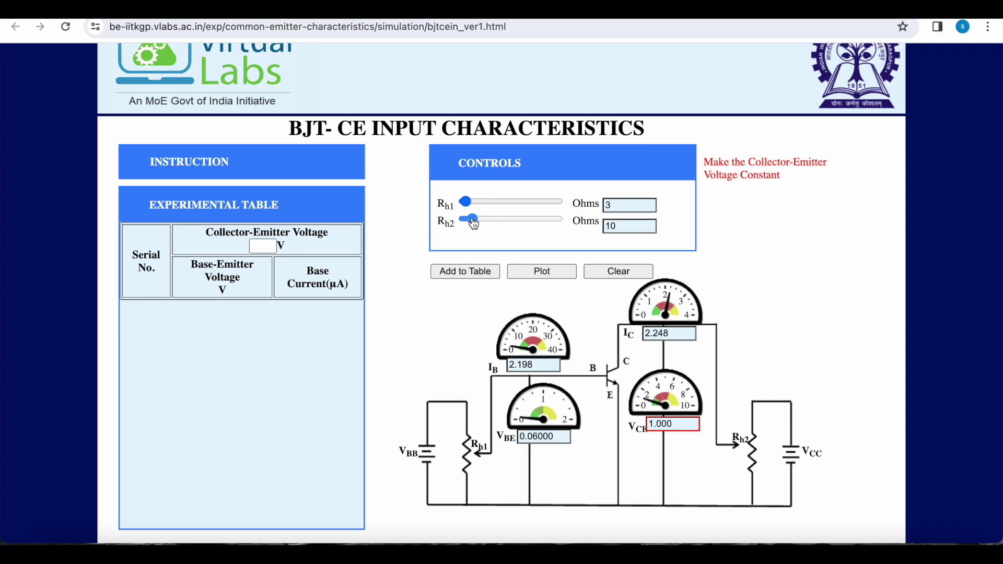
click(479, 274)
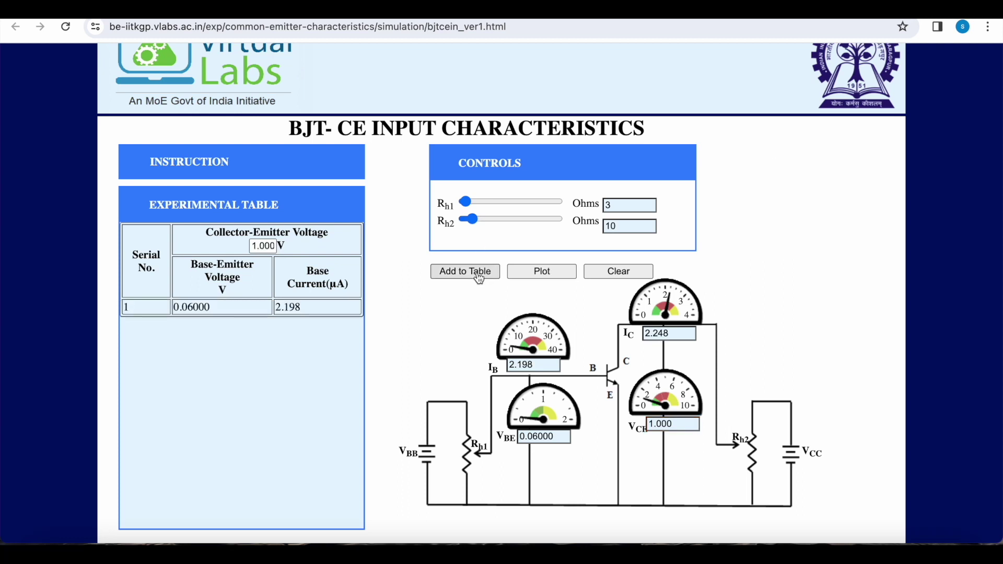
click(479, 274)
drag(470, 203, 475, 204)
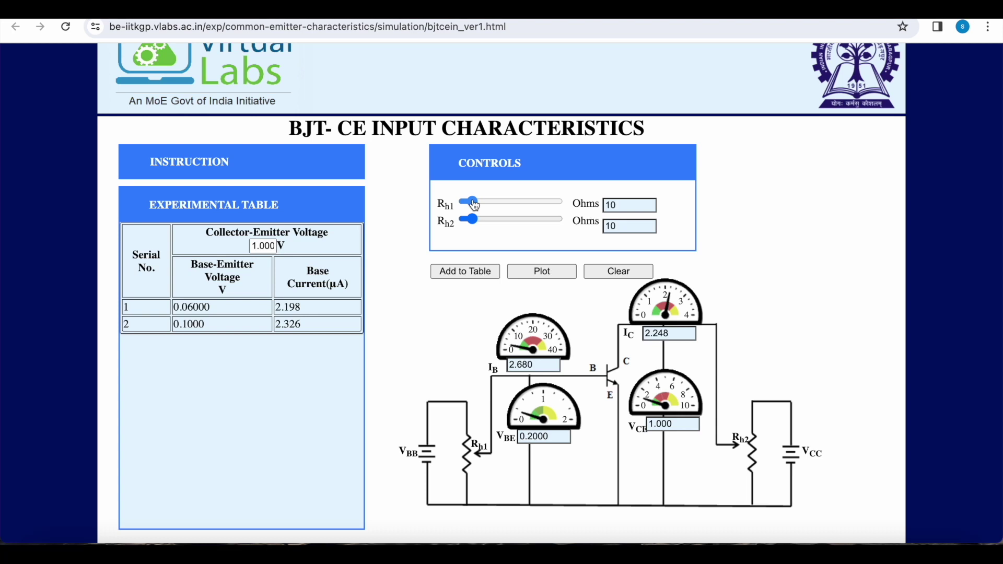
click(469, 273)
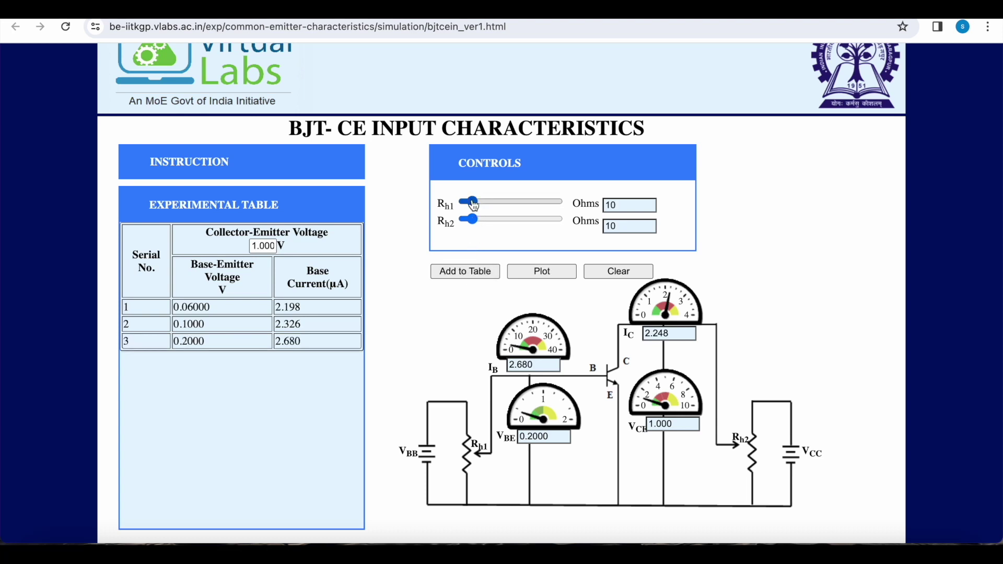
drag(474, 205, 486, 204)
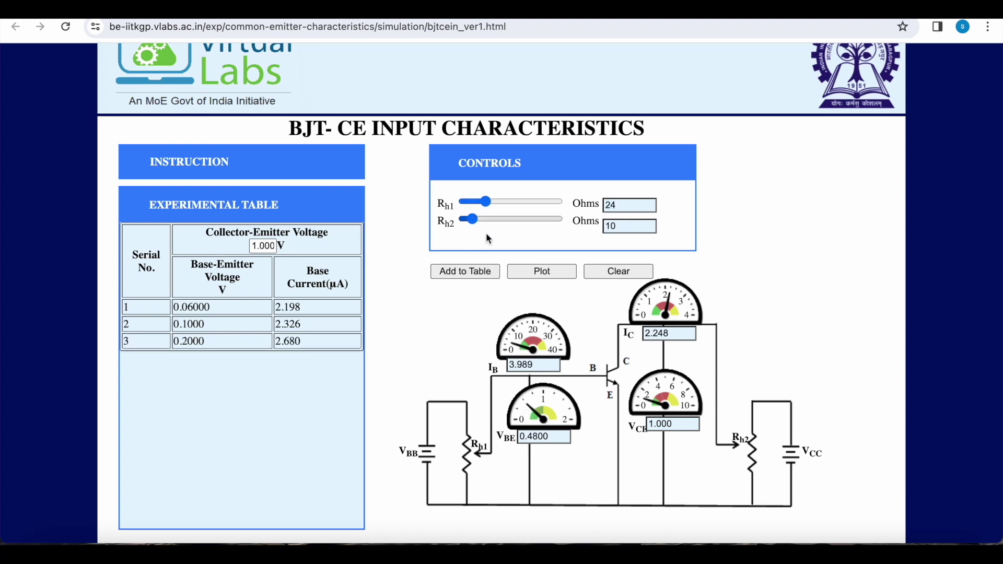
click(466, 272)
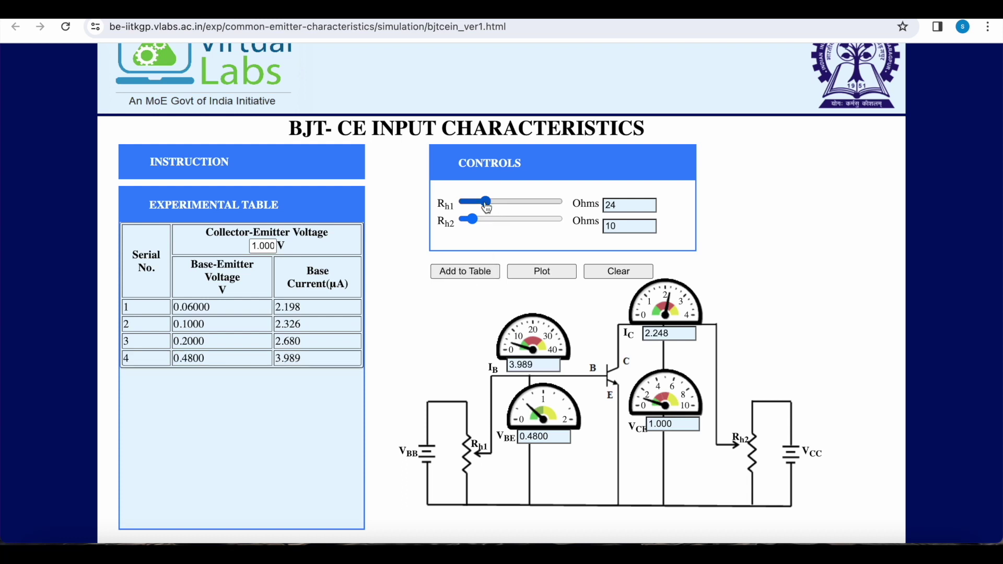
drag(486, 205, 500, 205)
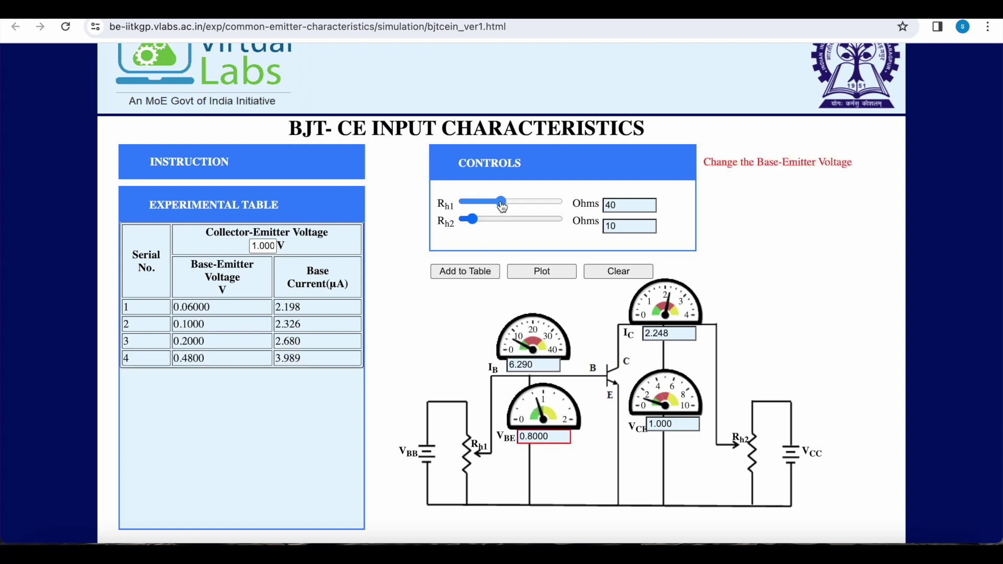
click(478, 276)
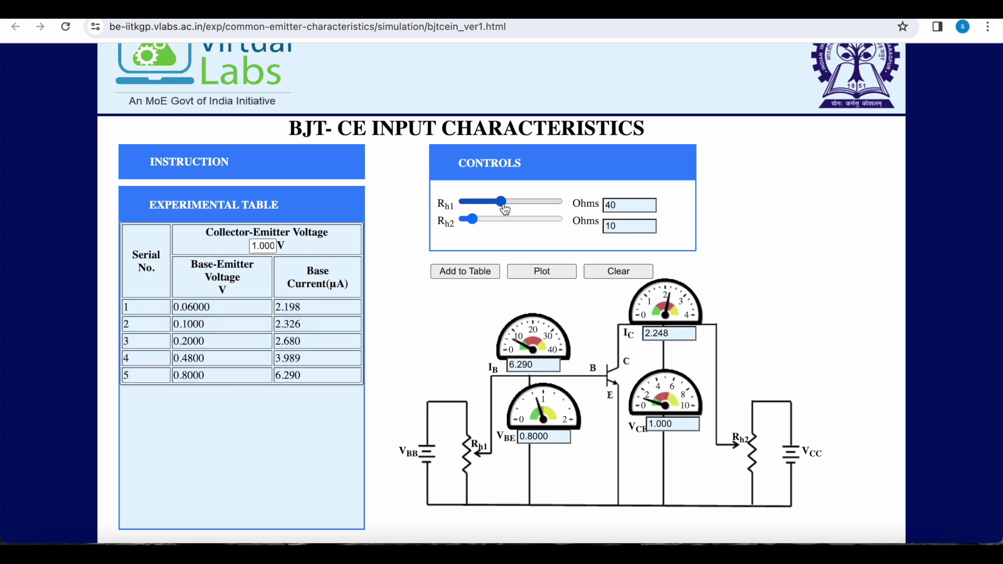
Add rows 6–9 with Rh1 at 54, 71, 87 and 91 Ω (VBE 1.080 to 1.820 V)
drag(505, 208, 518, 207)
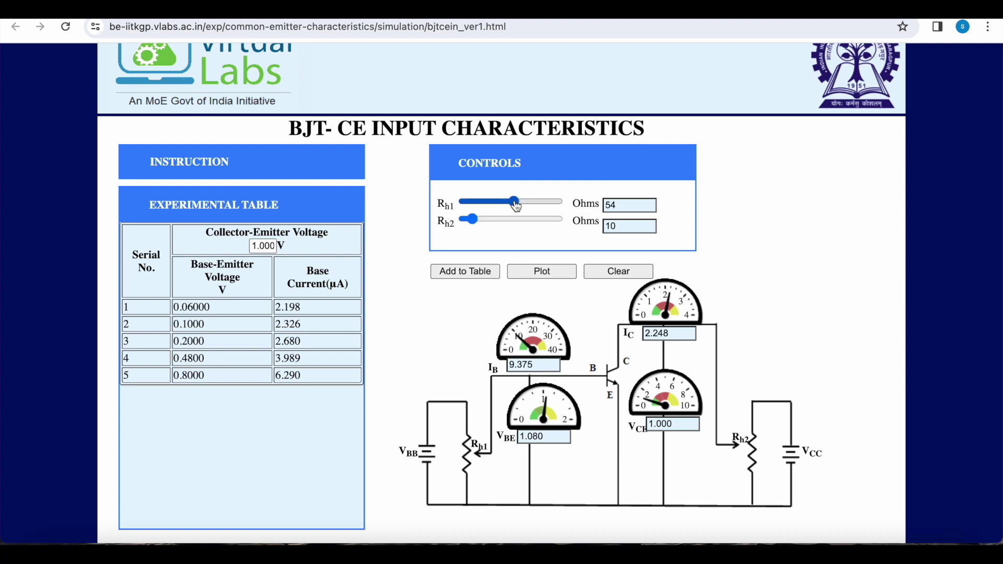
click(455, 272)
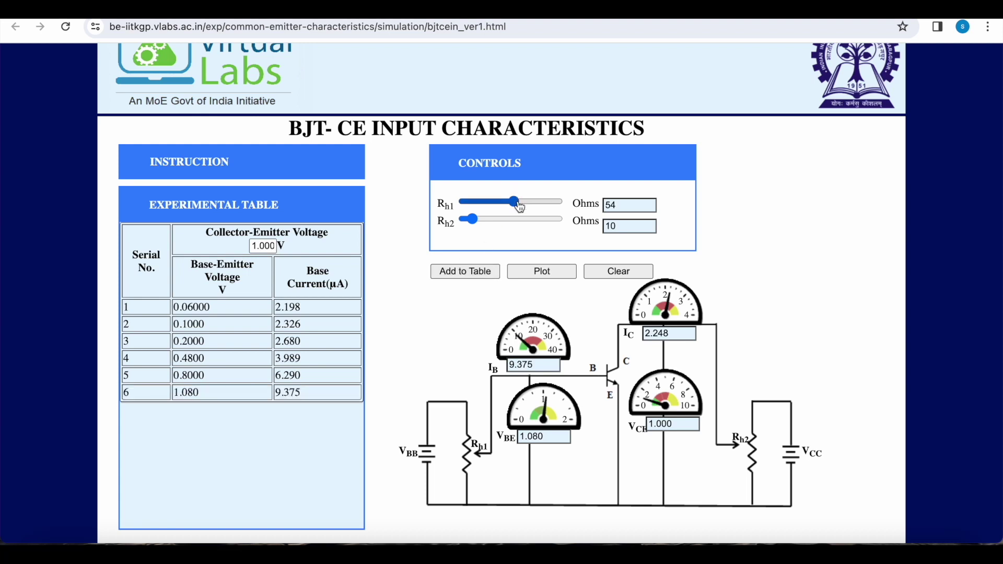
drag(518, 204, 532, 204)
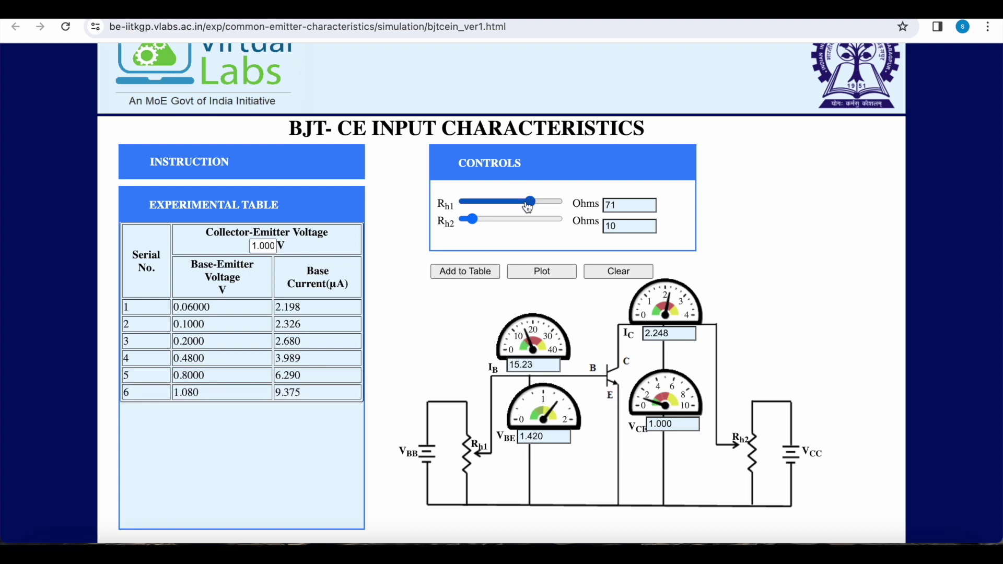
click(464, 275)
drag(532, 202, 546, 203)
click(464, 271)
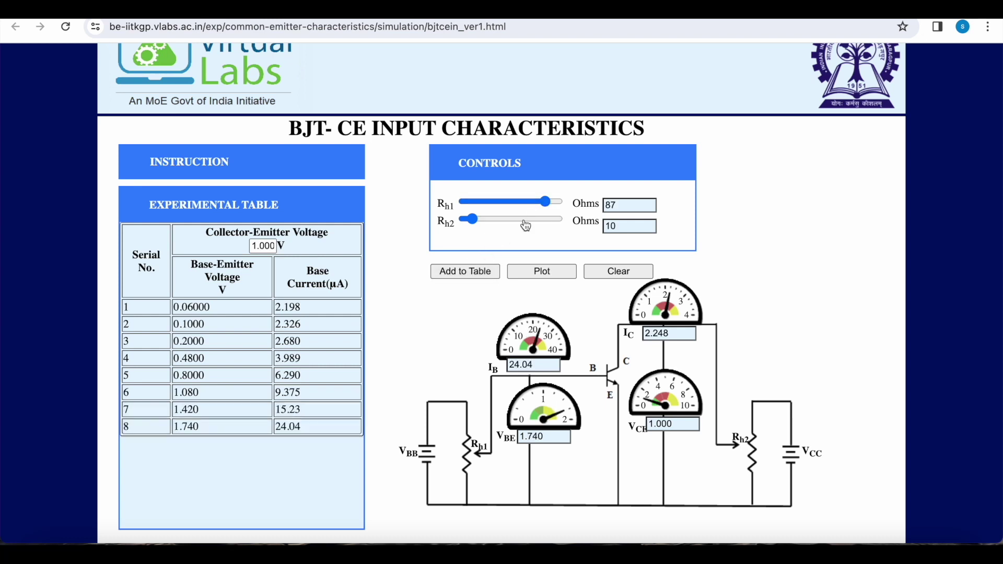
drag(545, 202, 549, 202)
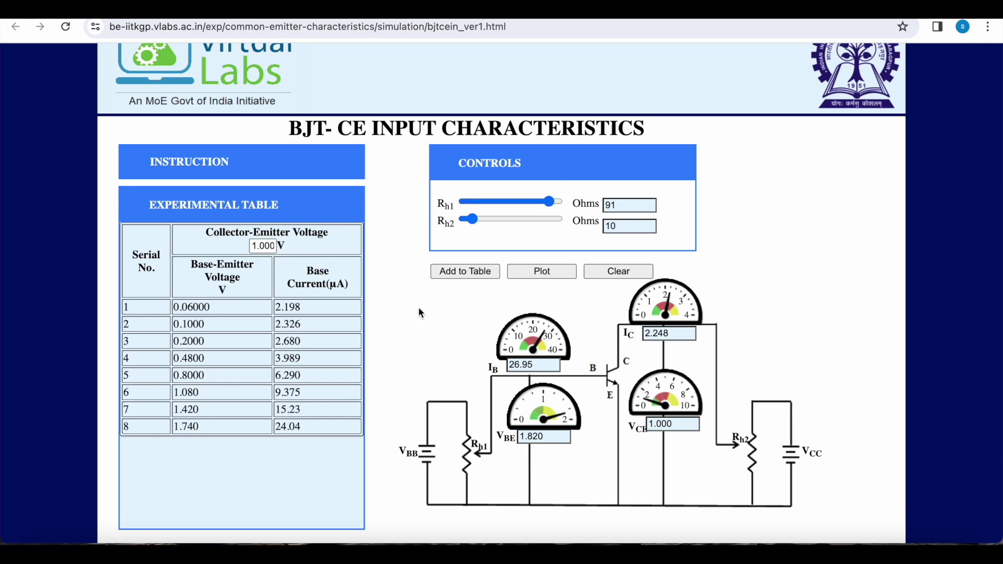
click(457, 274)
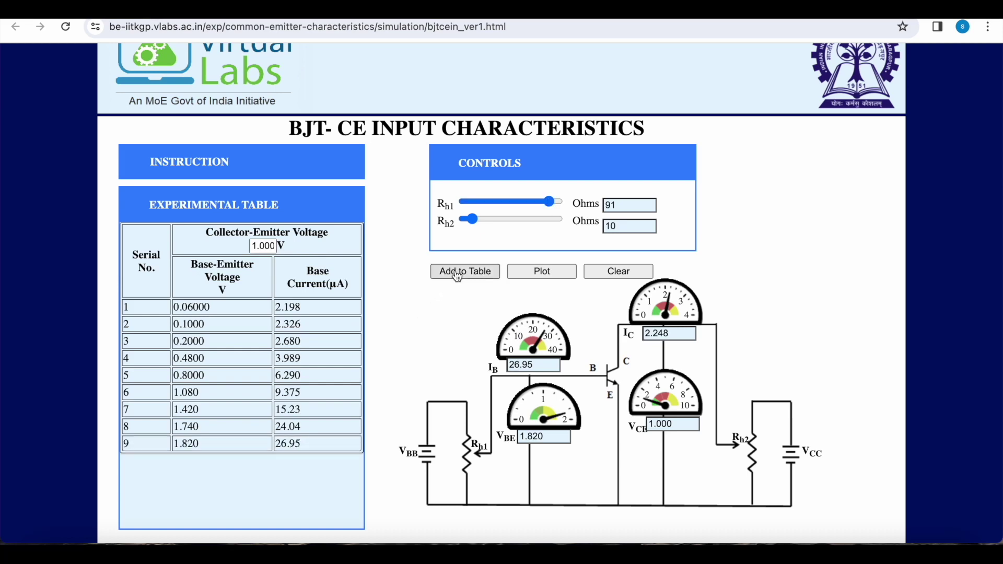
Plot base current against base-emitter voltage for the 1 V readings
click(542, 271)
scroll(447, 324, down, 6)
mouse_move(207, 412)
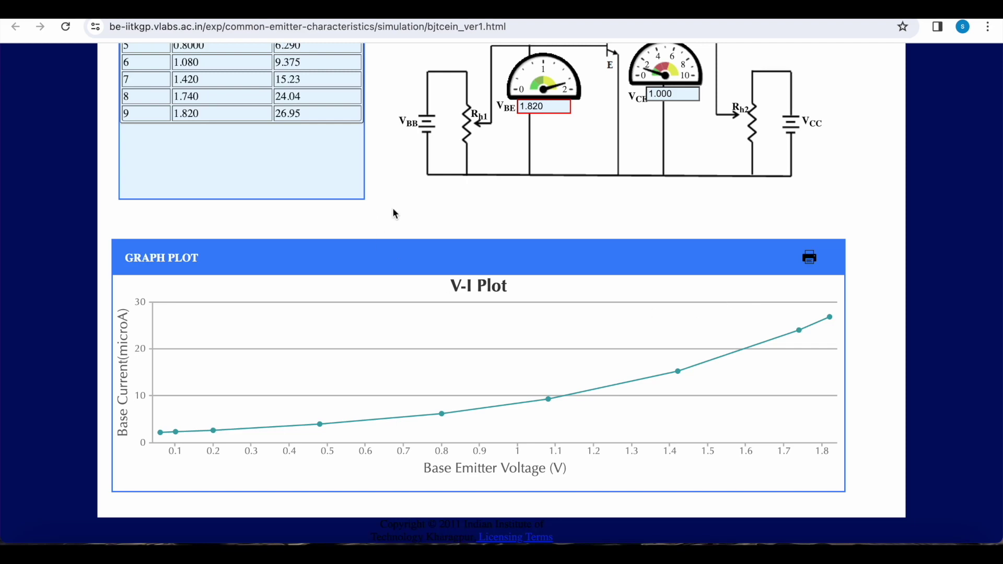
scroll(393, 209, up, 10)
scroll(393, 208, down, 1)
Clear the table, raise VCE to 2 V, and record readings with Rh1 at 3, 13, 27 and 42 Ω
click(621, 255)
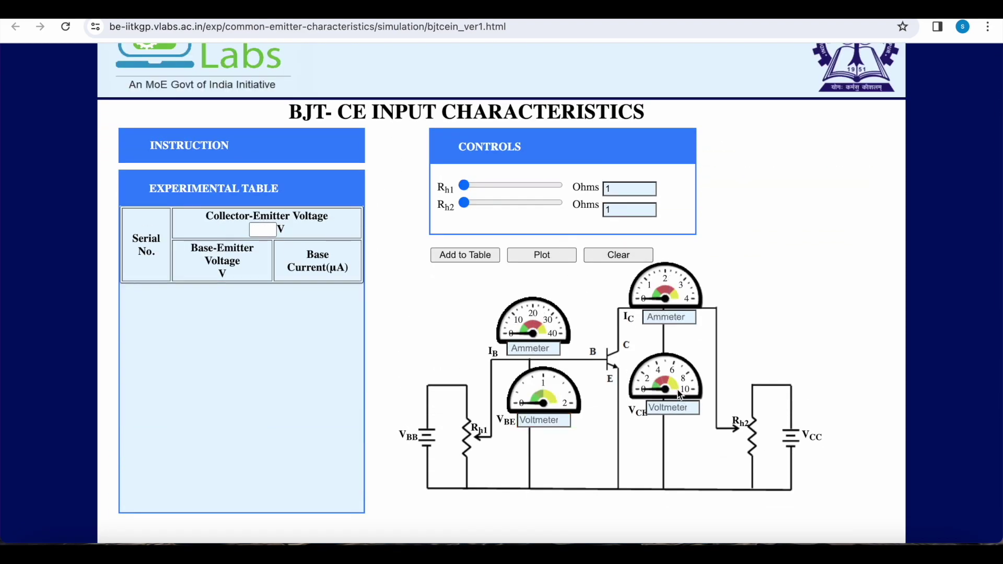
drag(463, 203, 483, 205)
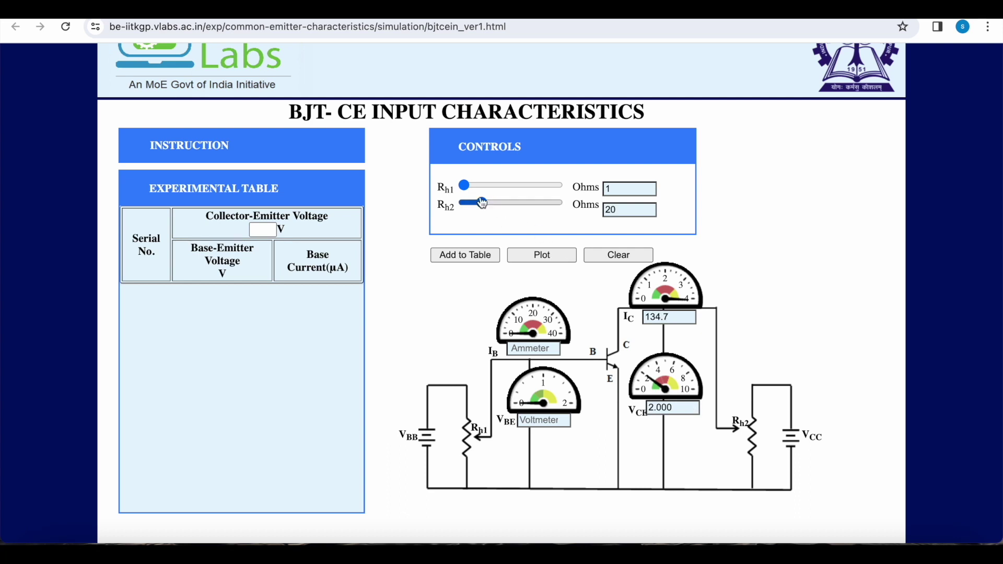
drag(467, 189, 468, 190)
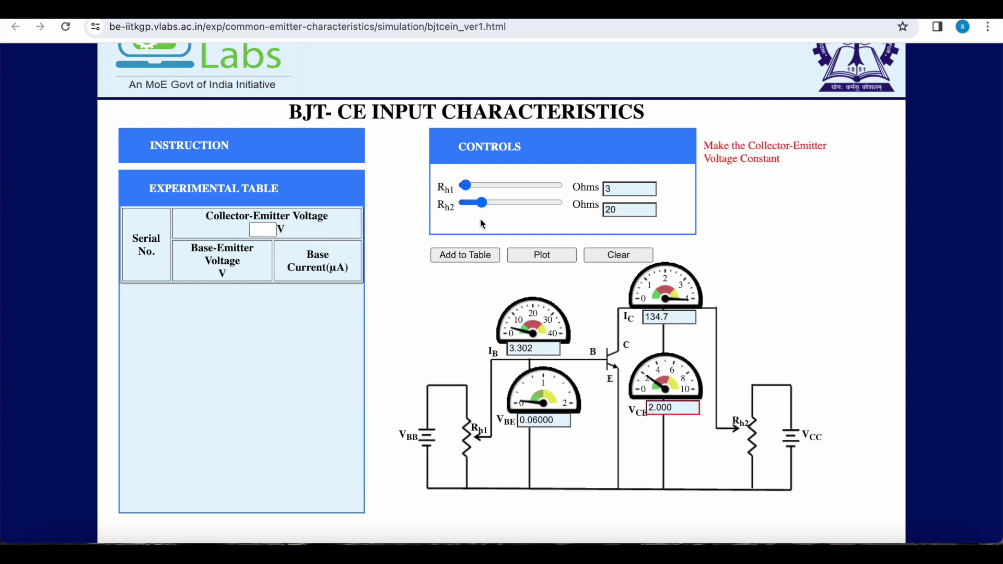
click(470, 256)
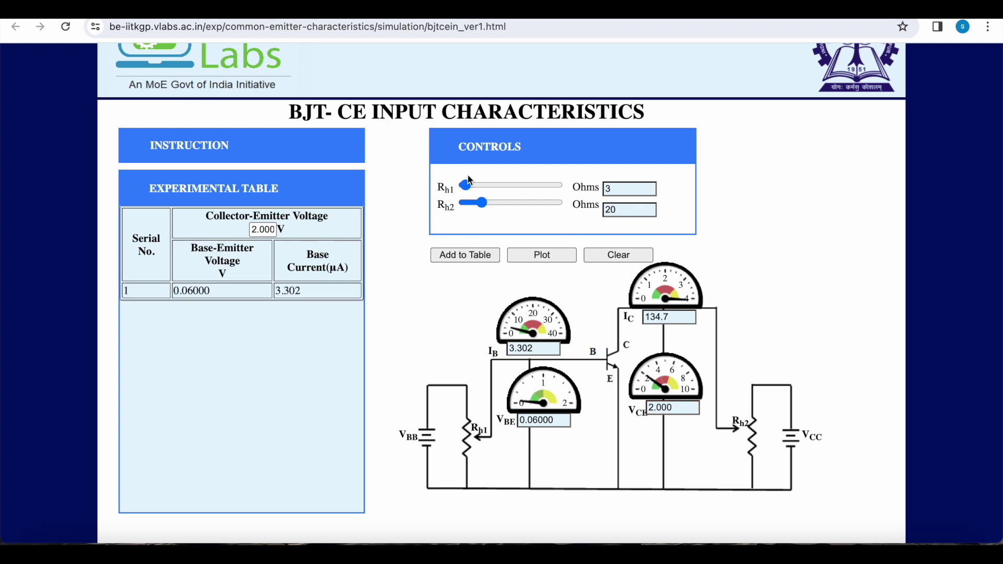
drag(470, 187, 474, 187)
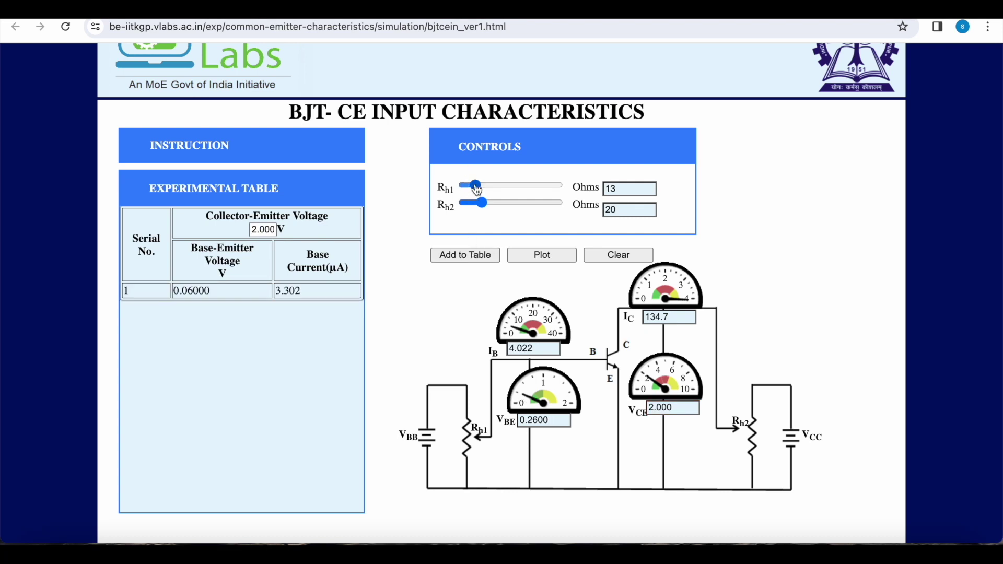
click(472, 257)
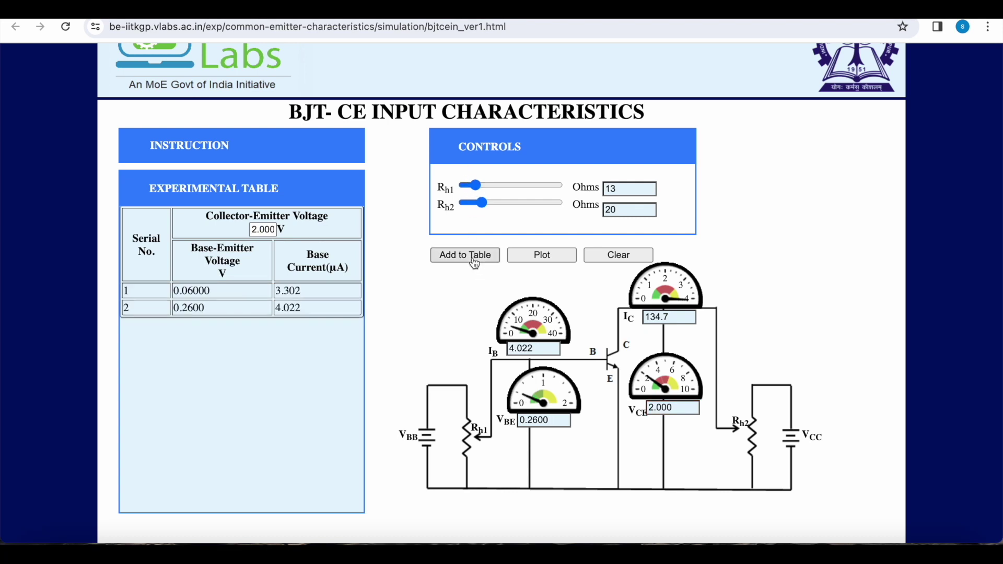
click(488, 186)
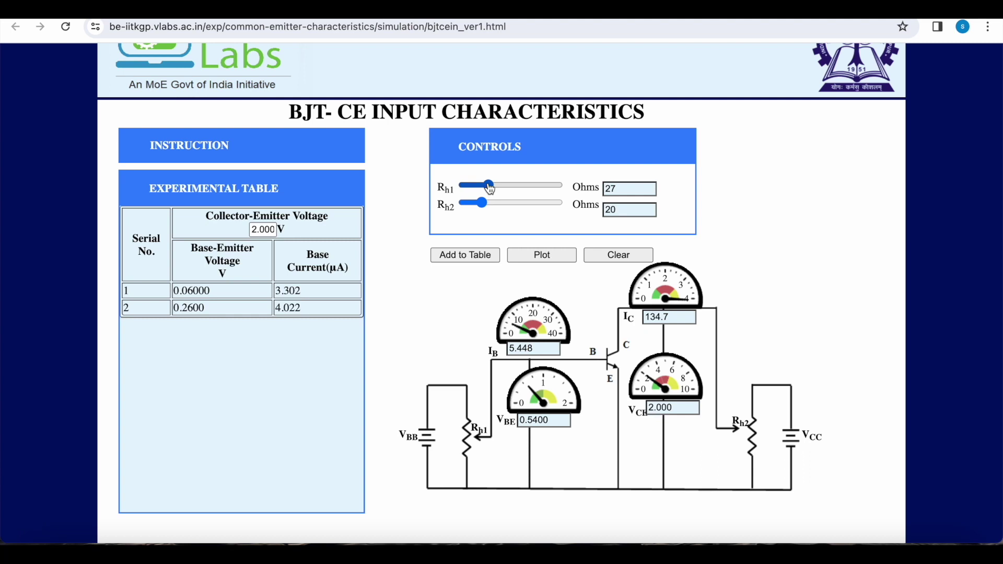
click(471, 257)
click(504, 188)
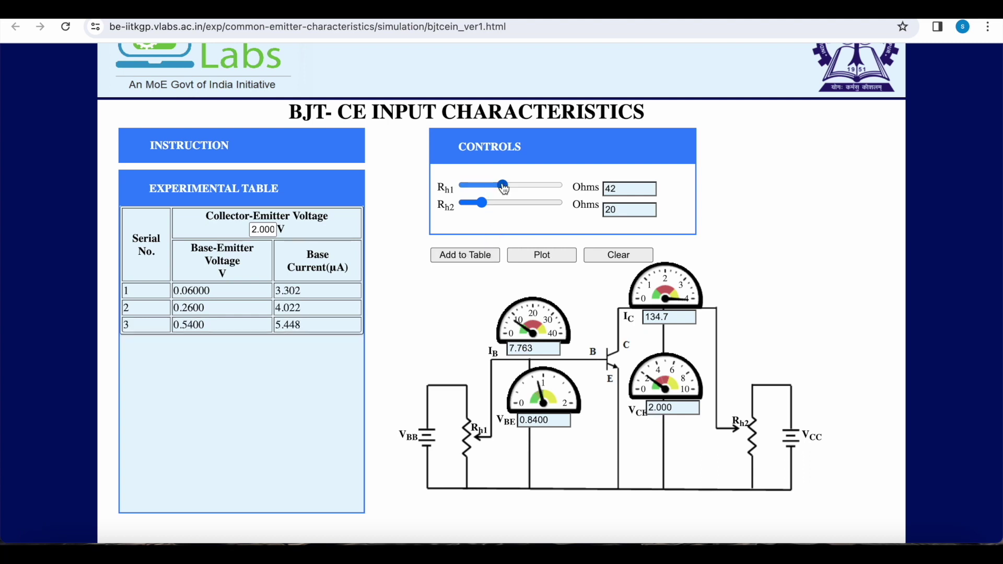
click(468, 256)
Add readings with Rh1 at 60, 77, 87 and 99 Ω (VBE 1.200 to 1.980 V)
click(520, 185)
click(485, 262)
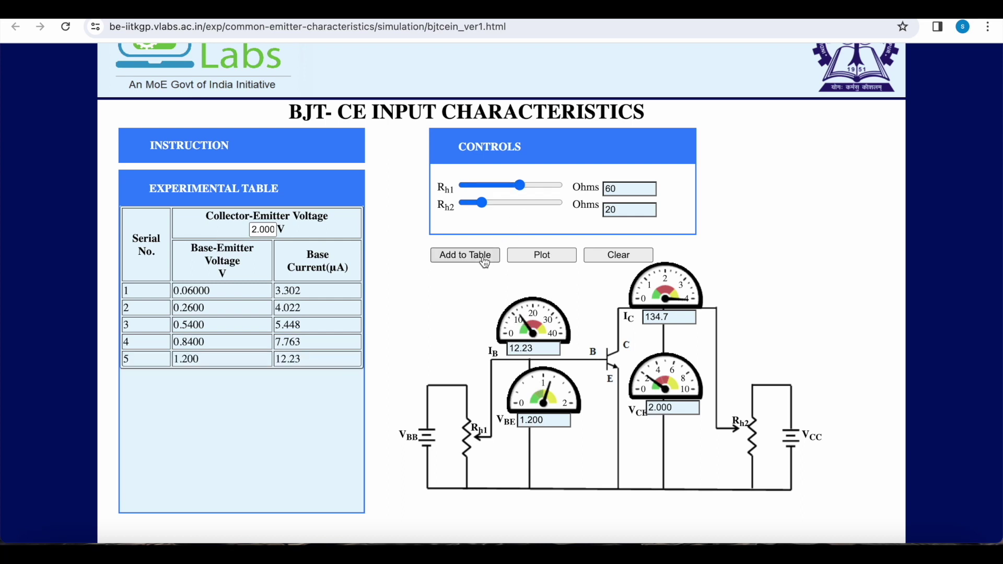
click(536, 185)
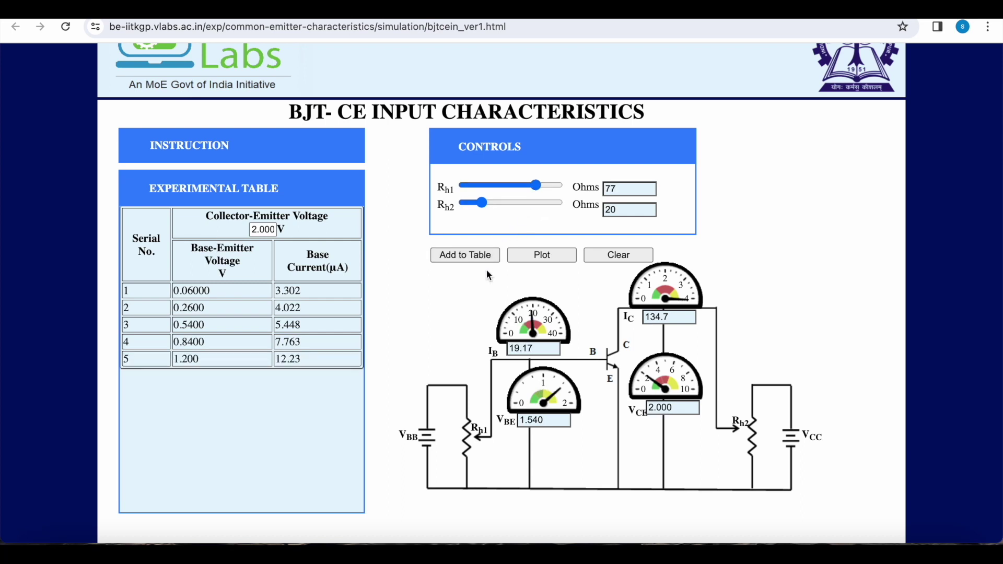
click(477, 257)
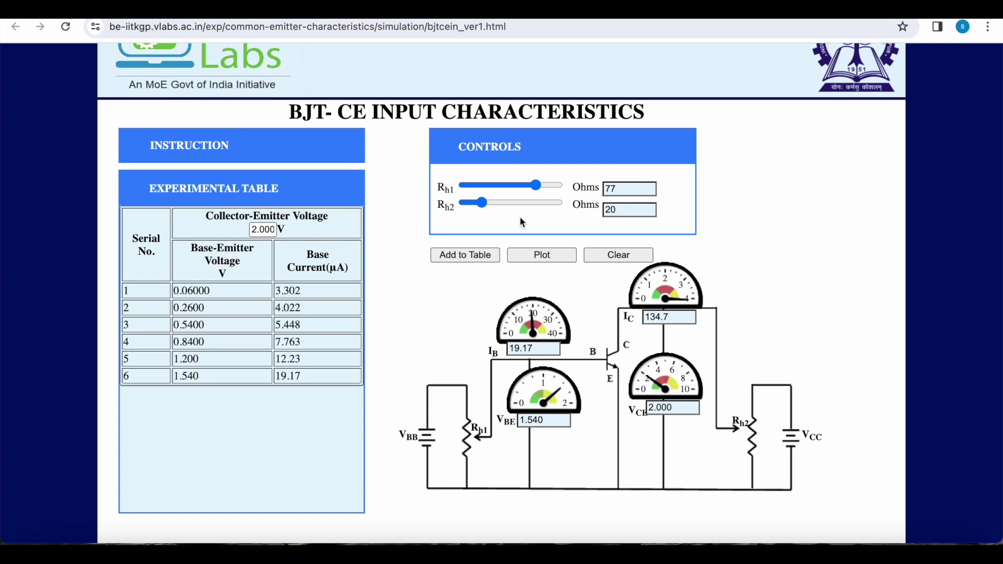
click(545, 187)
click(477, 261)
click(557, 186)
click(479, 259)
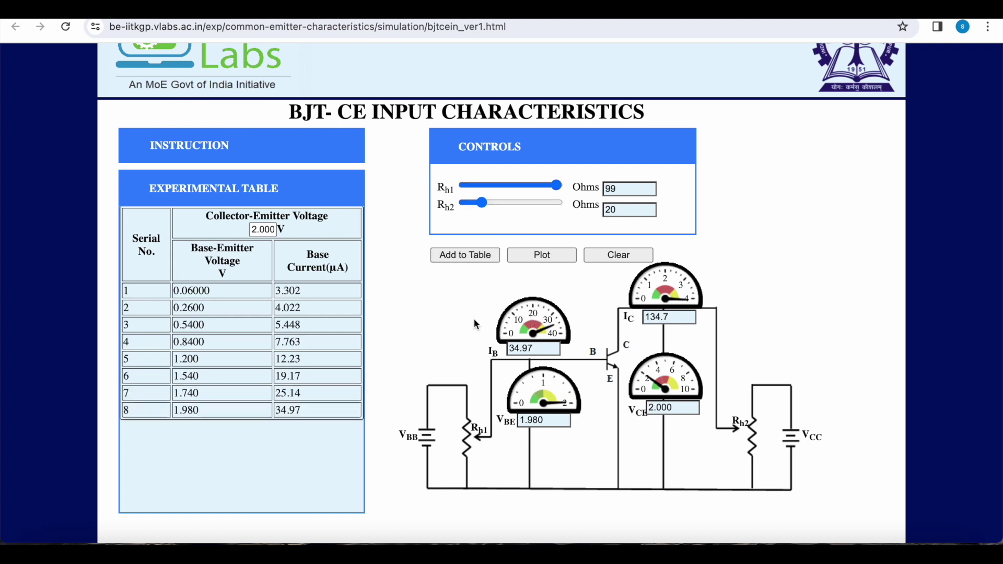
Plot the 2 V input V-I curve and return to the simulation index
click(544, 256)
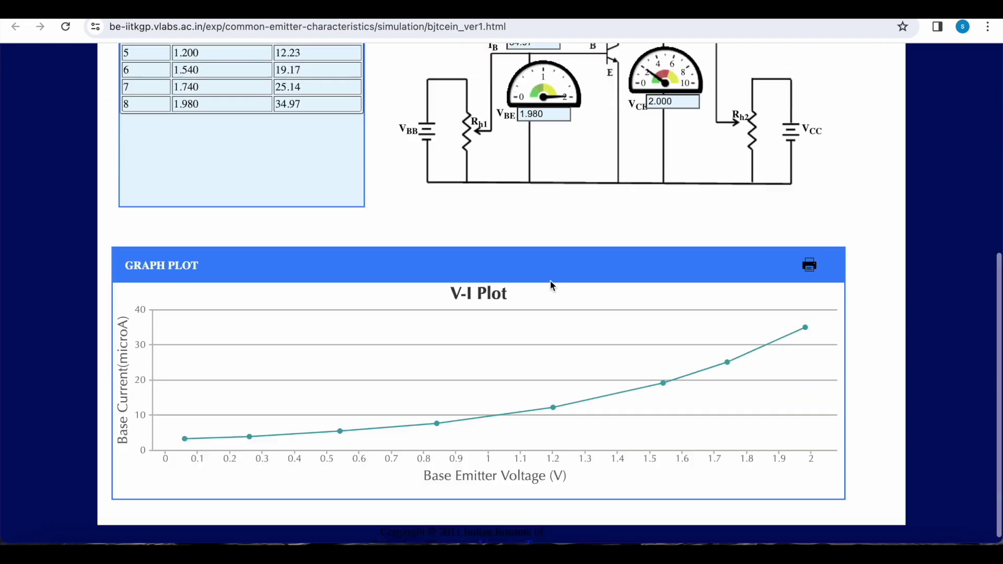
scroll(226, 450, up, 10)
key(alt+Left)
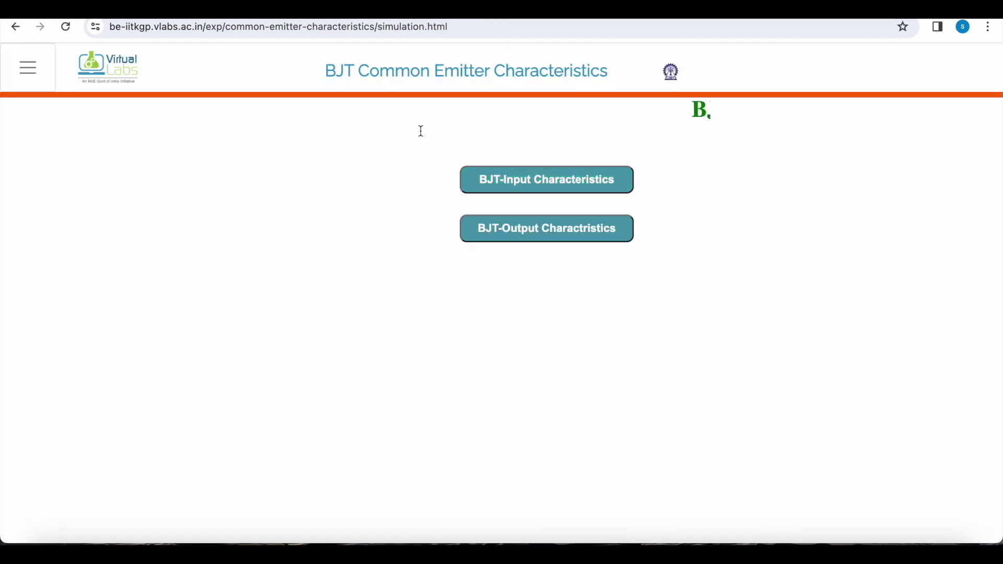
Open the BJT-Output Characteristics simulation and set Rh2 to 11 Ω and Rh1 to 1 Ω
click(522, 228)
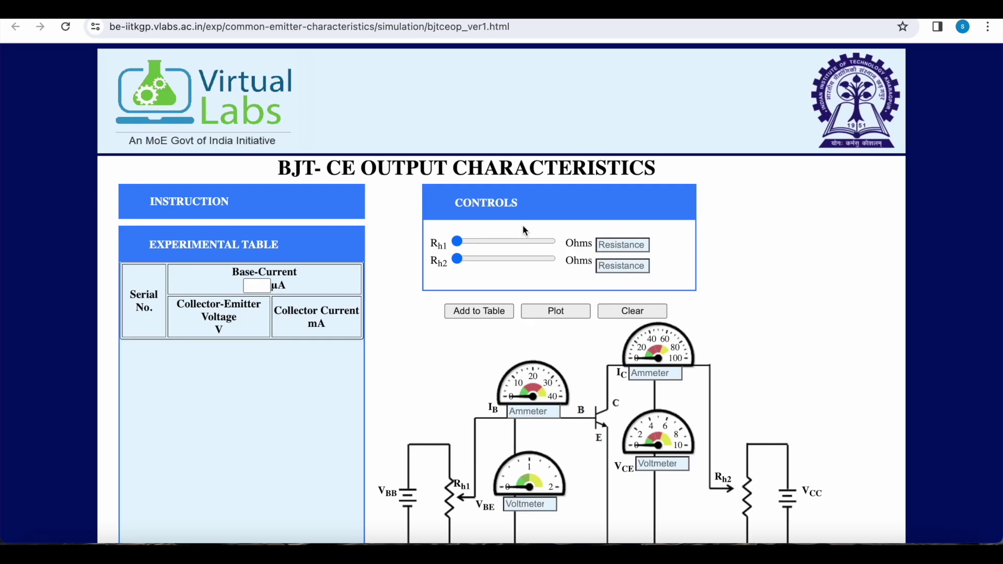
mouse_move(228, 203)
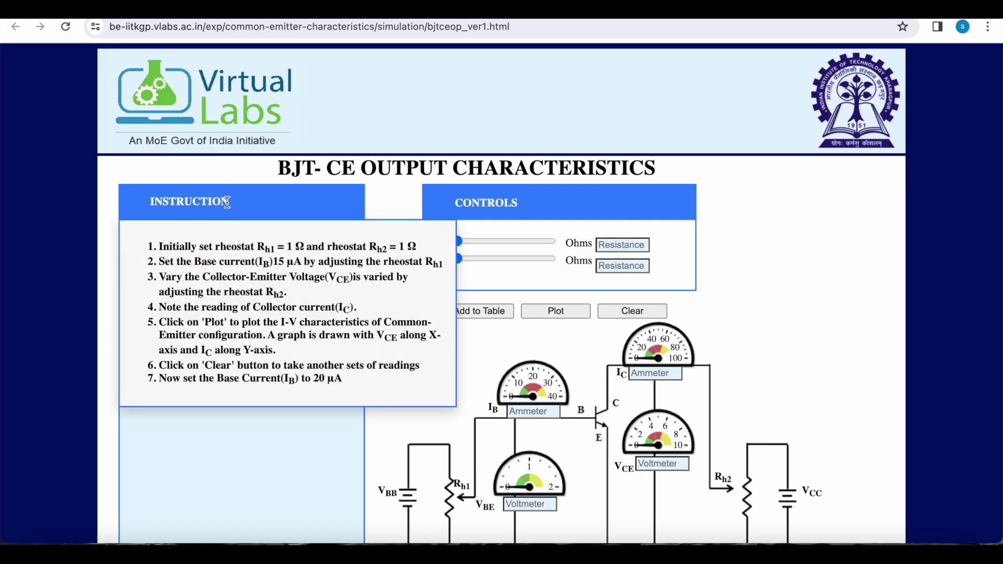
drag(458, 259, 468, 263)
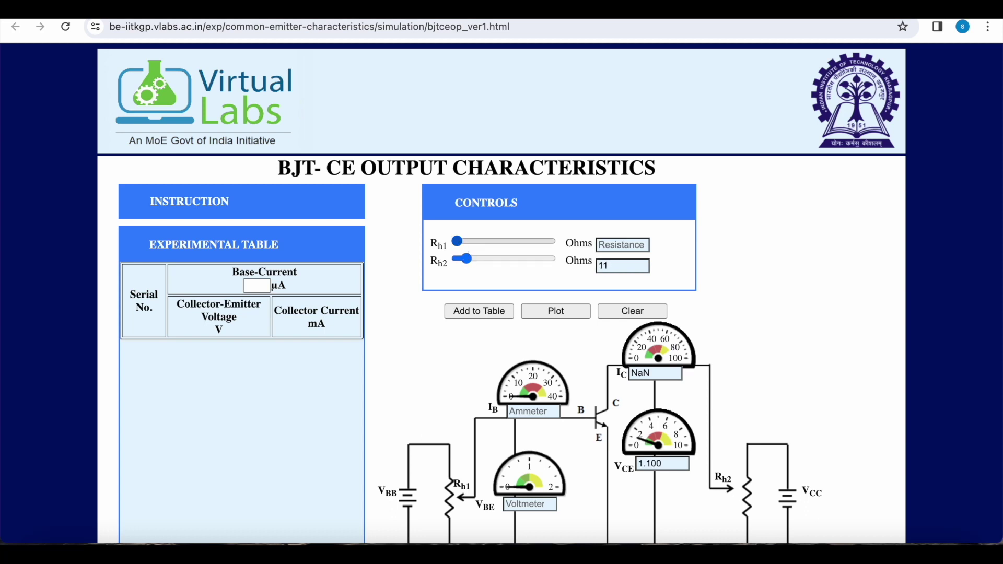
click(459, 243)
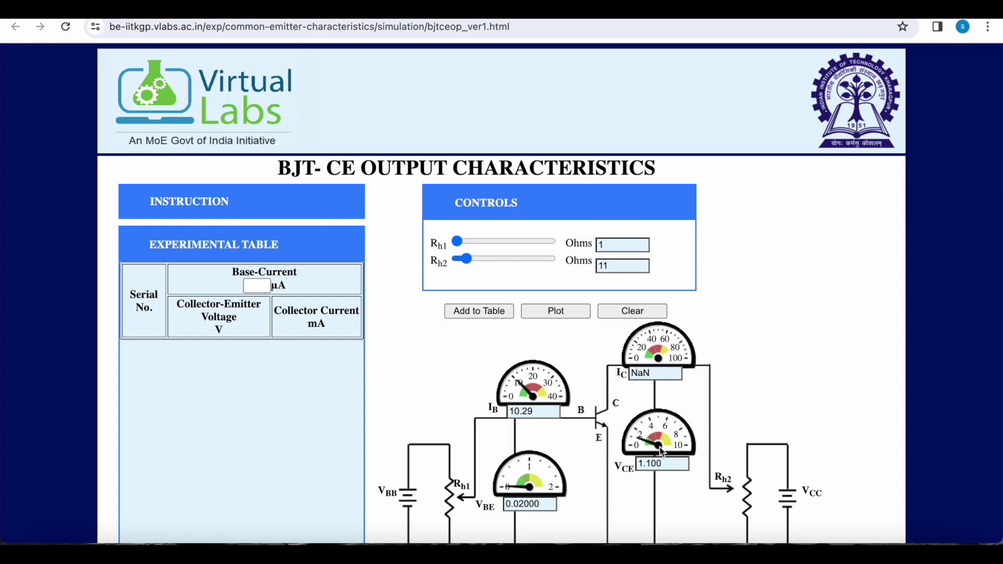
Record output readings at 0.9000, 2.200, 3.800 and 5.200 V by stepping Rh2 up to 52 Ω
click(479, 310)
drag(466, 258, 473, 260)
click(477, 258)
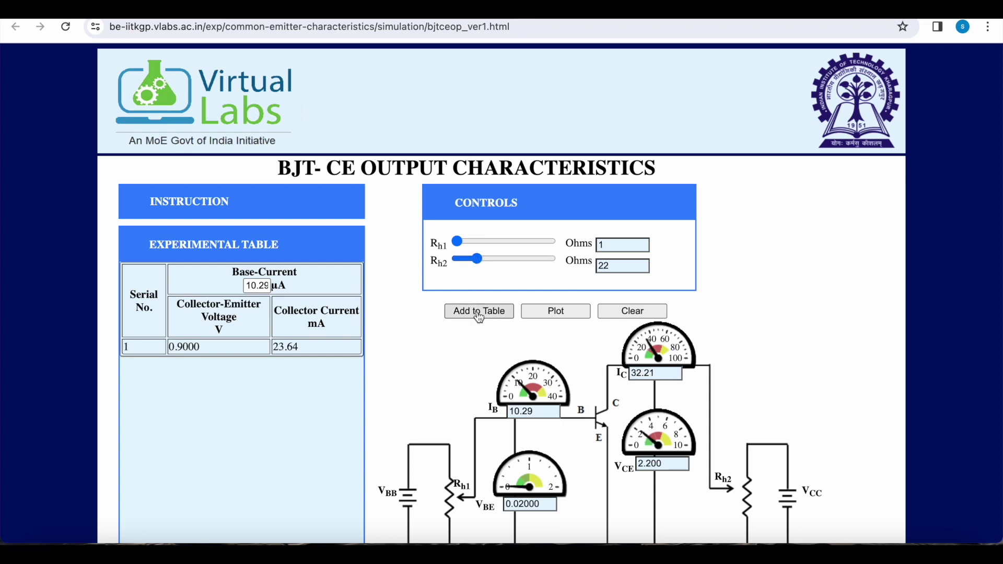
click(478, 312)
click(492, 259)
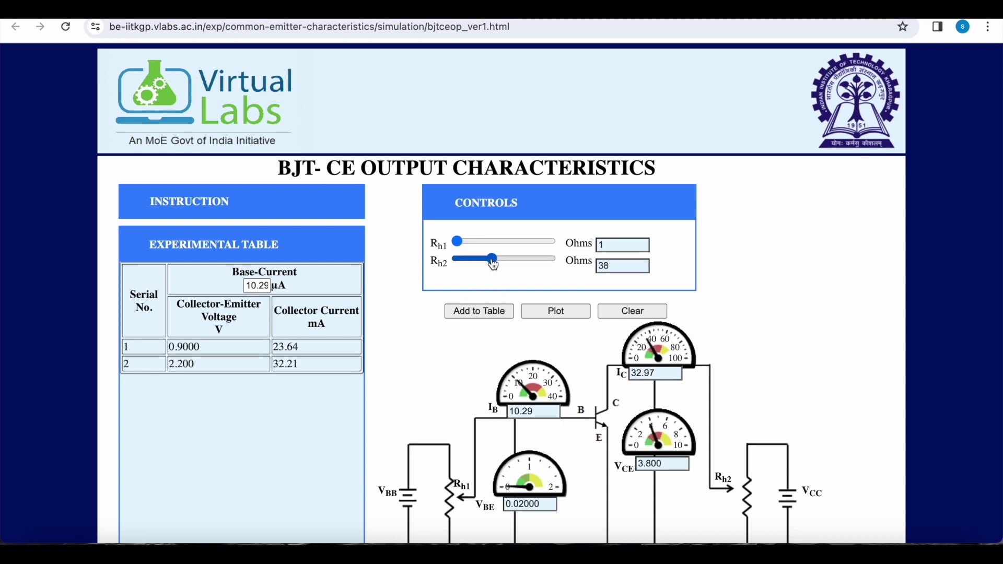
click(479, 311)
click(504, 259)
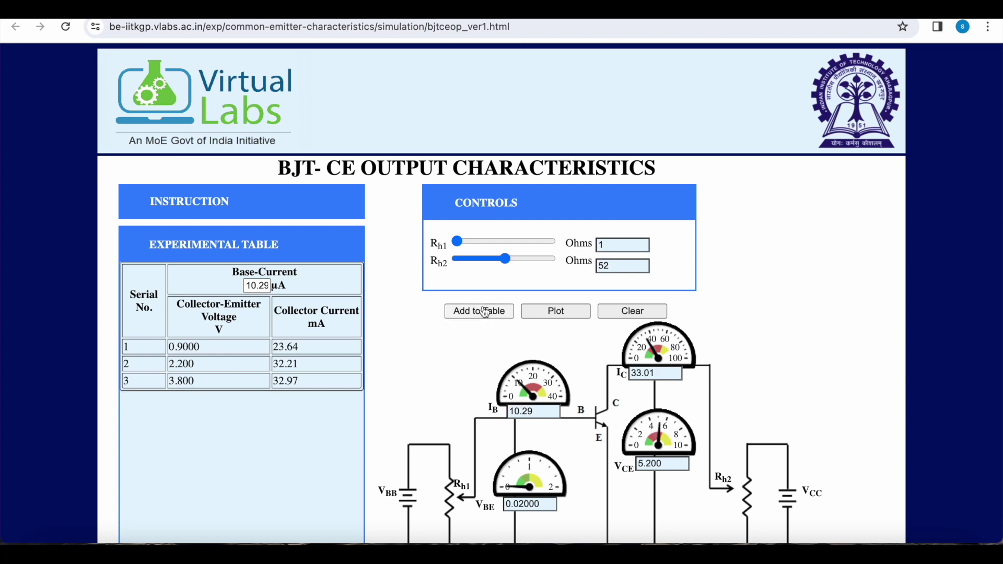
click(485, 312)
Add the 6.600 and 8.100 V readings, then raise Rh2 to its 100 Ω maximum
click(519, 259)
click(493, 315)
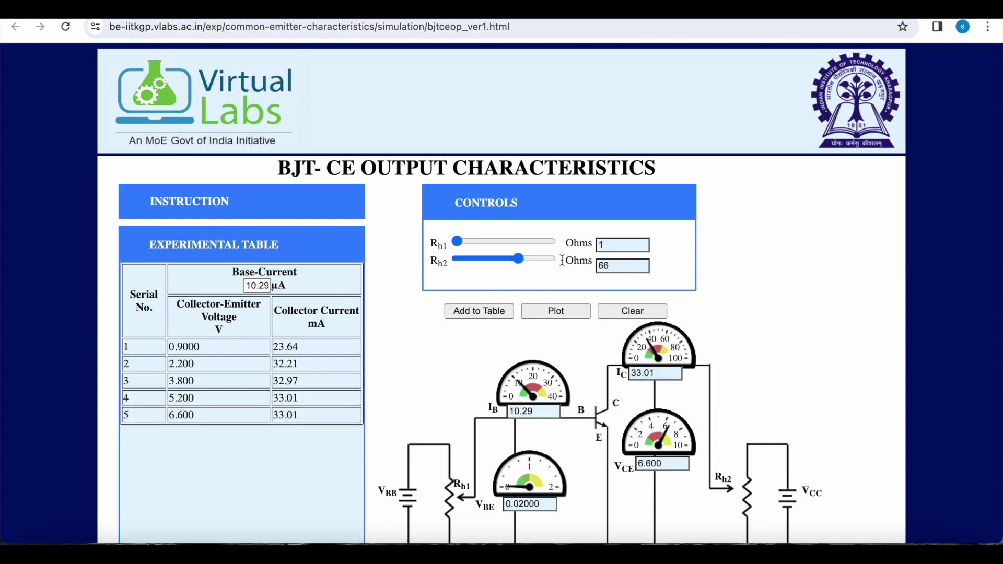
click(533, 259)
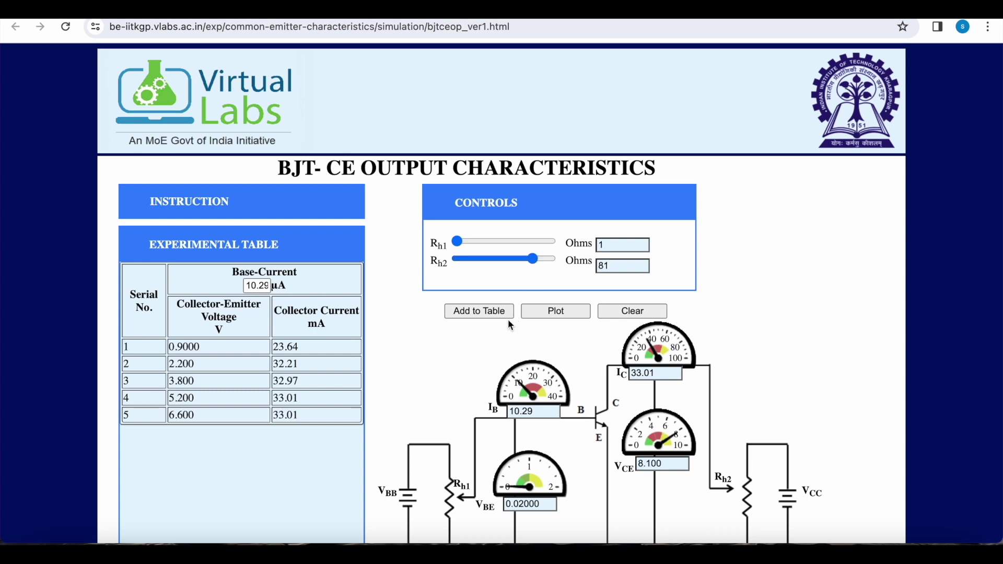
click(489, 315)
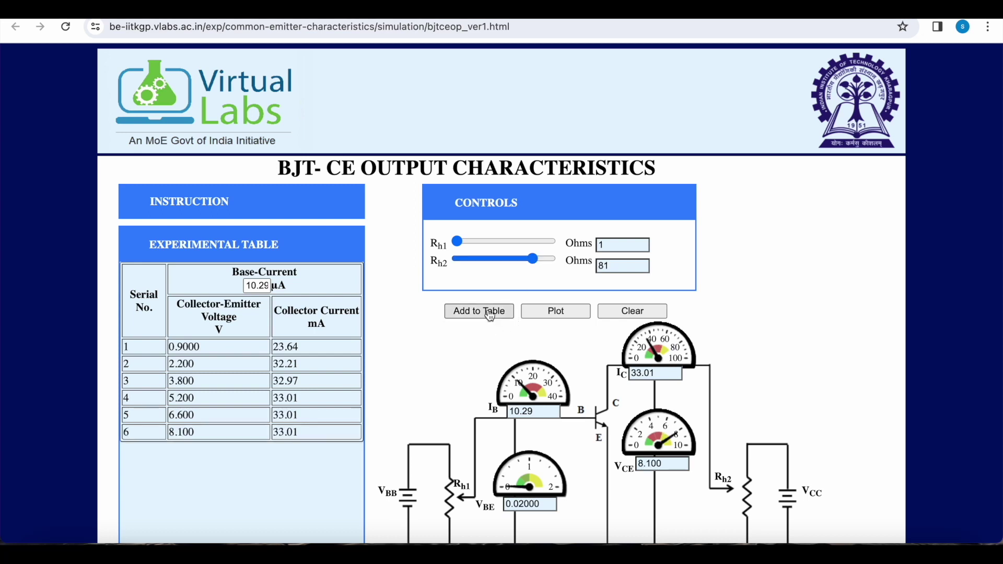
click(546, 258)
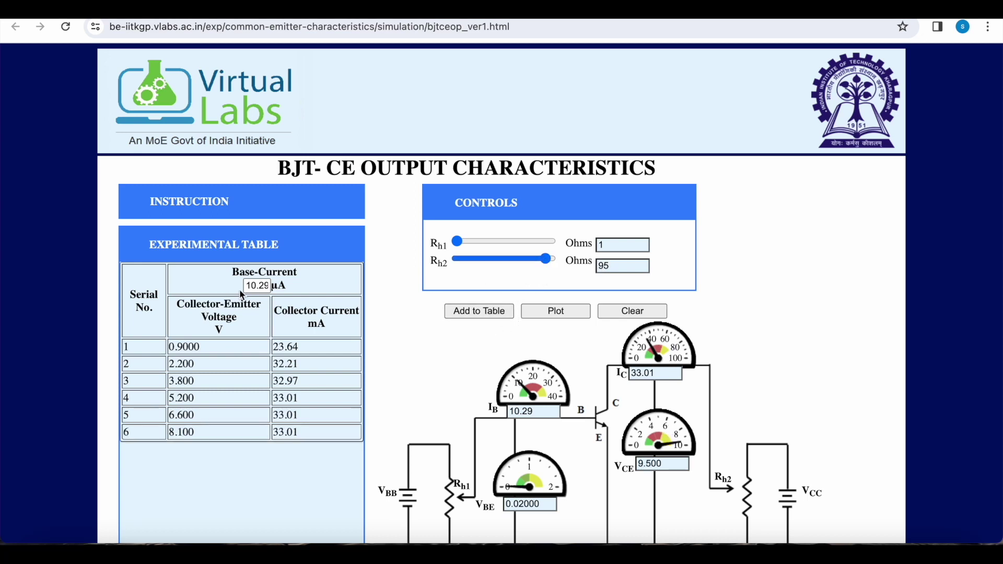
click(555, 266)
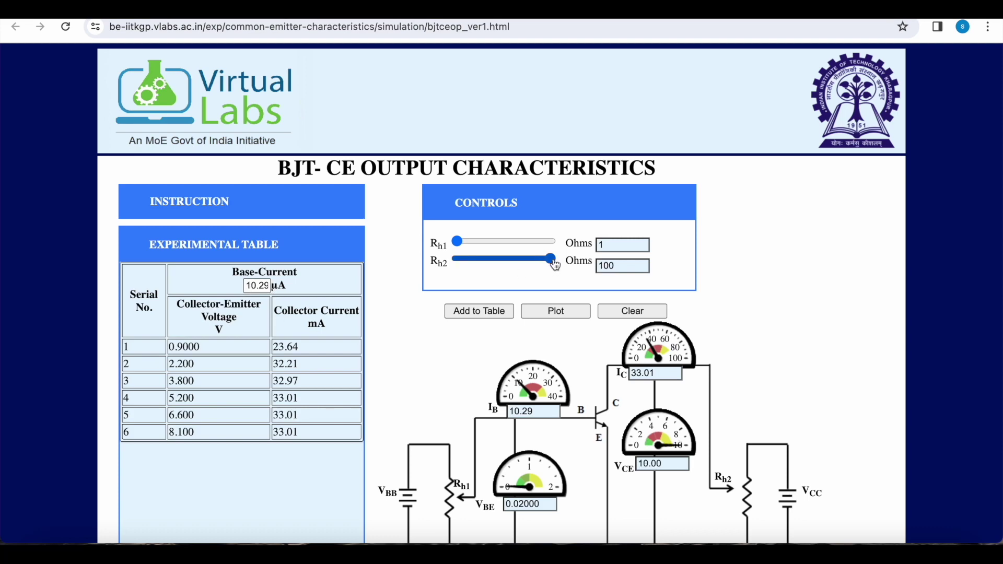
Plot the 10.29 µA output V-I curve, then clear the table and meters
click(553, 312)
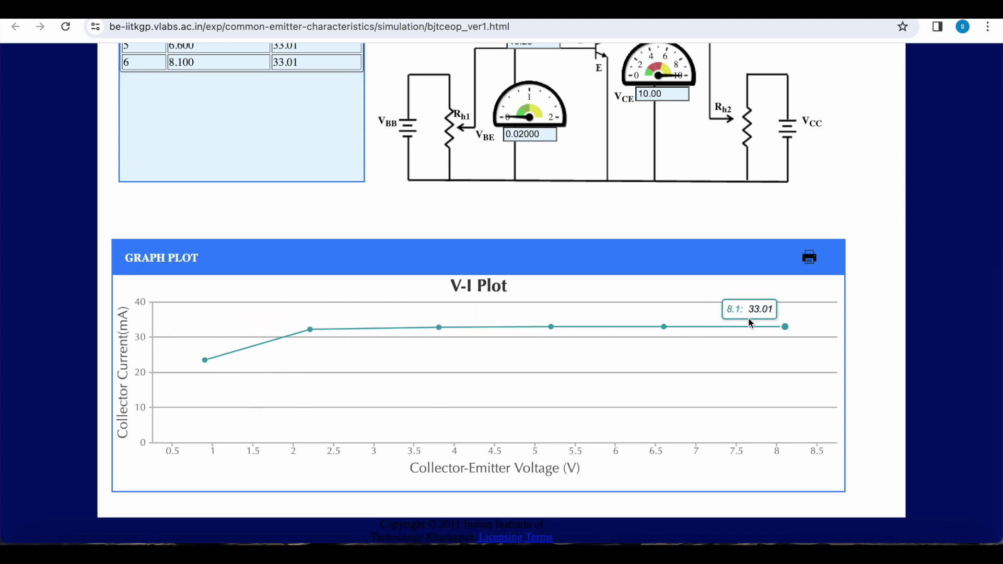
scroll(372, 218, up, 5)
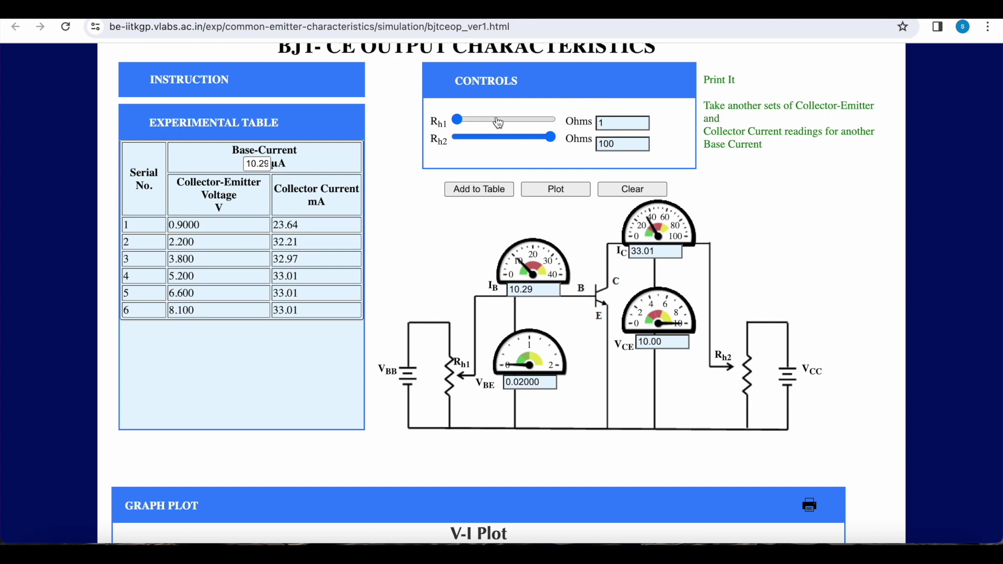
click(624, 189)
Set Rh1 to 24 Ω (19.85 µA) and record readings at 0.3000, 1.400 and 2.500 V
drag(459, 125, 481, 122)
drag(460, 144, 461, 145)
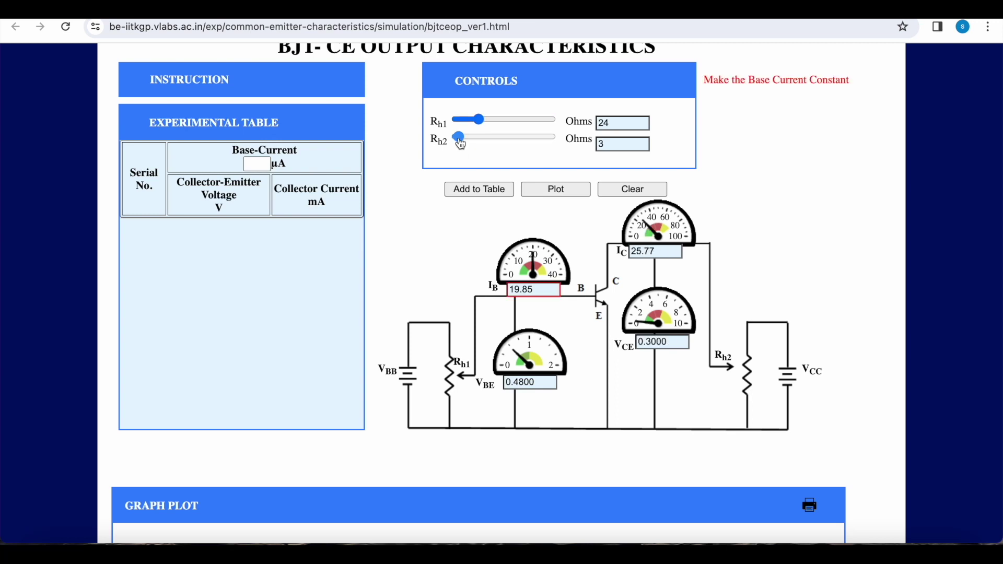
click(477, 190)
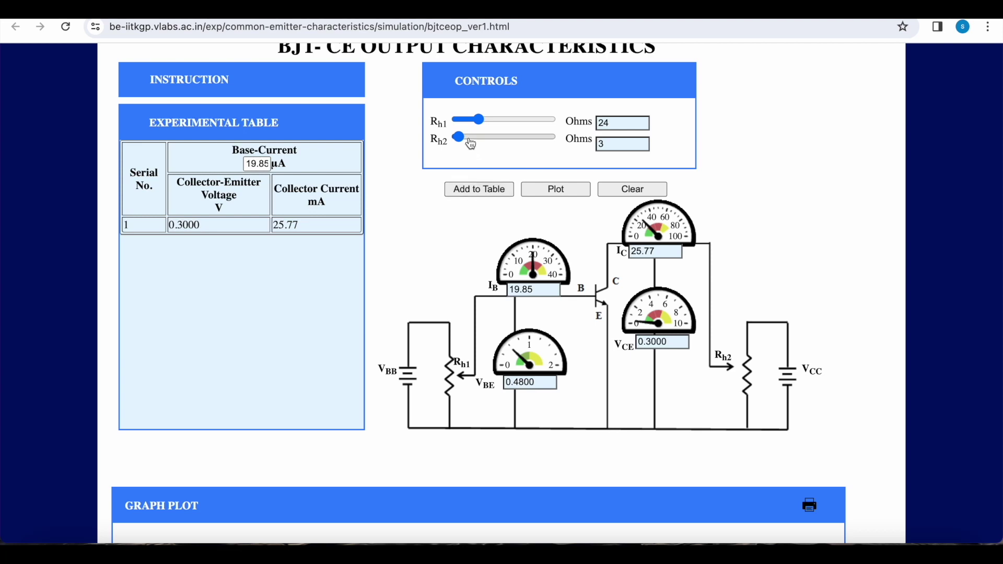
drag(471, 142, 482, 139)
click(466, 191)
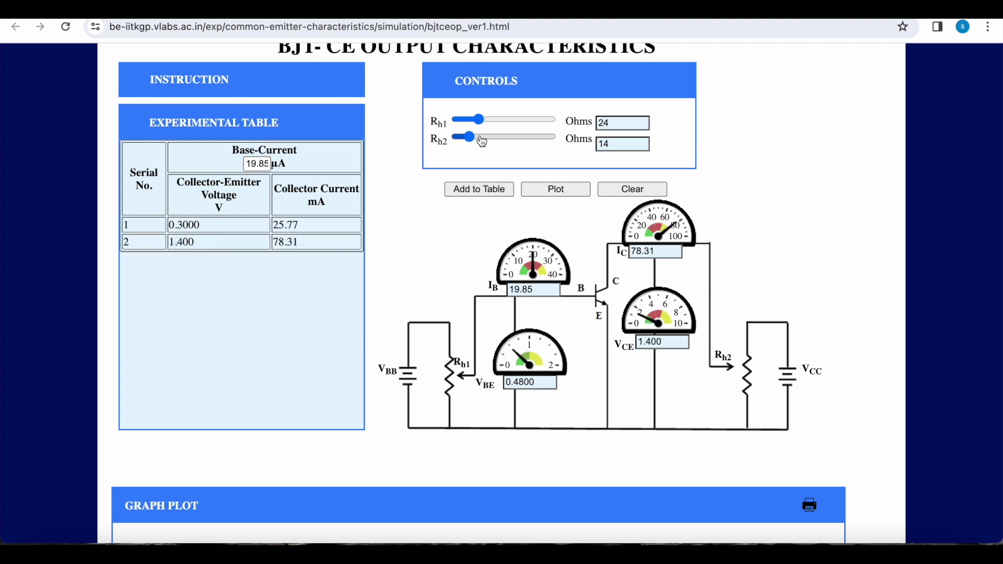
drag(482, 141, 480, 139)
click(488, 189)
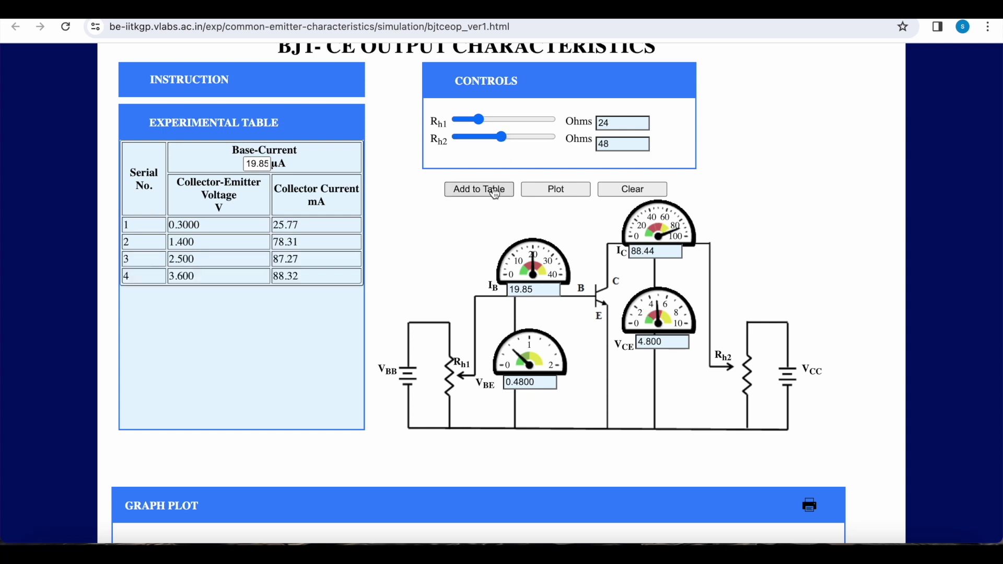
Add readings at 4.800, 6.200, 7.400, 8.800 and 10.00 V, taking Rh2 to 100 Ω
click(495, 194)
drag(503, 137, 541, 137)
click(495, 193)
click(479, 189)
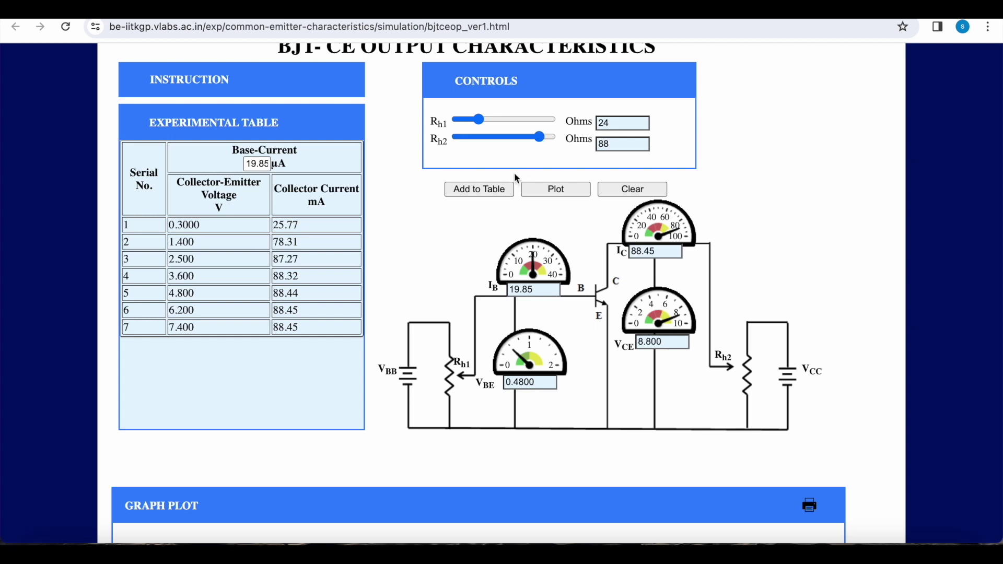
click(479, 189)
click(557, 143)
click(479, 189)
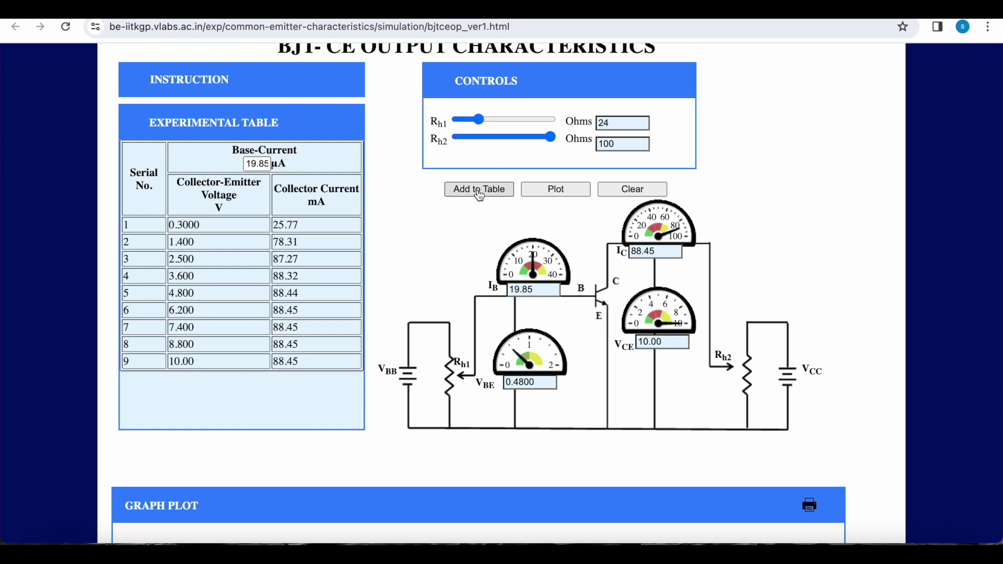
Plot the nine 19.85 µA readings, showing collector current flattening near 88.45 mA
click(555, 189)
scroll(556, 189, down, 5)
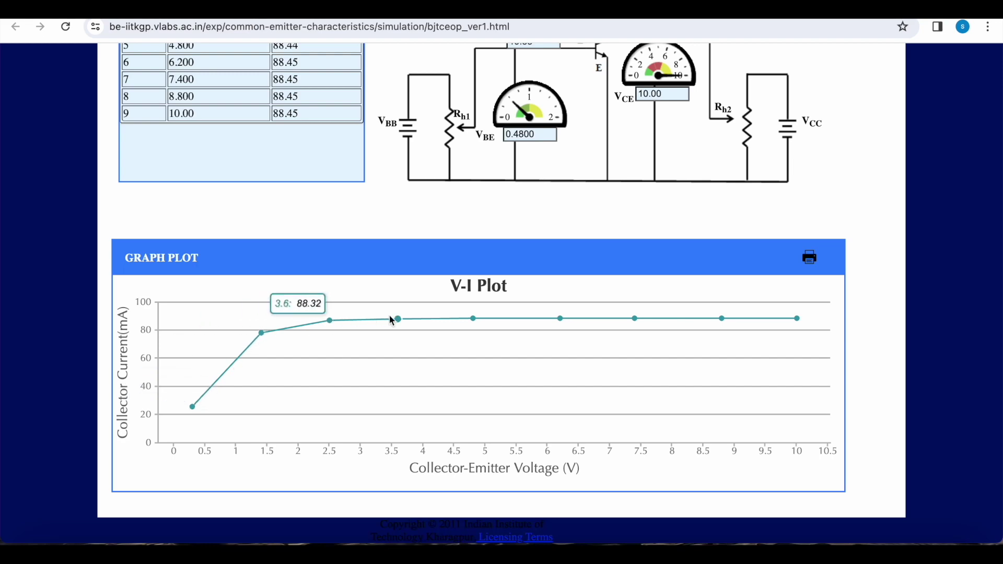
scroll(701, 319, up, 1)
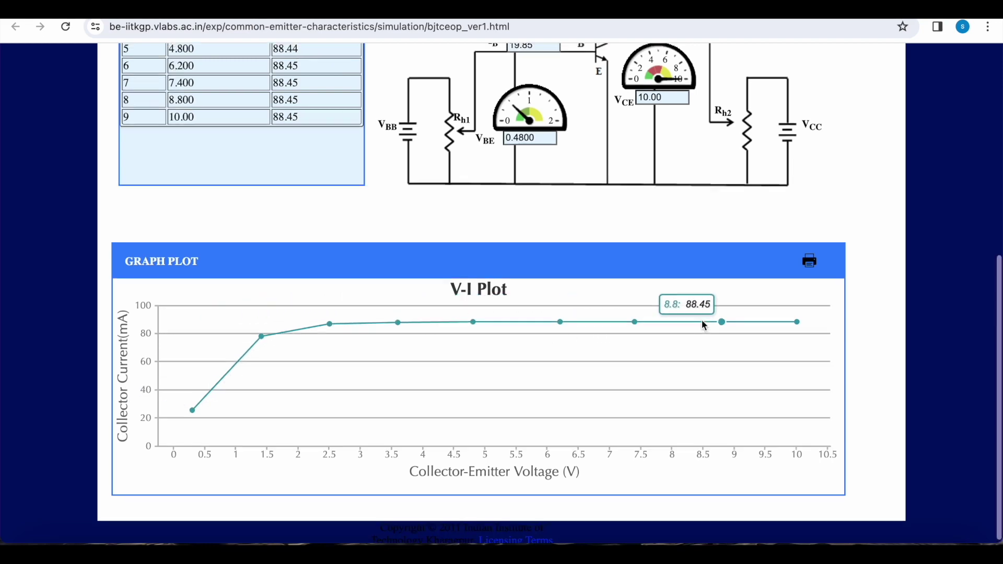